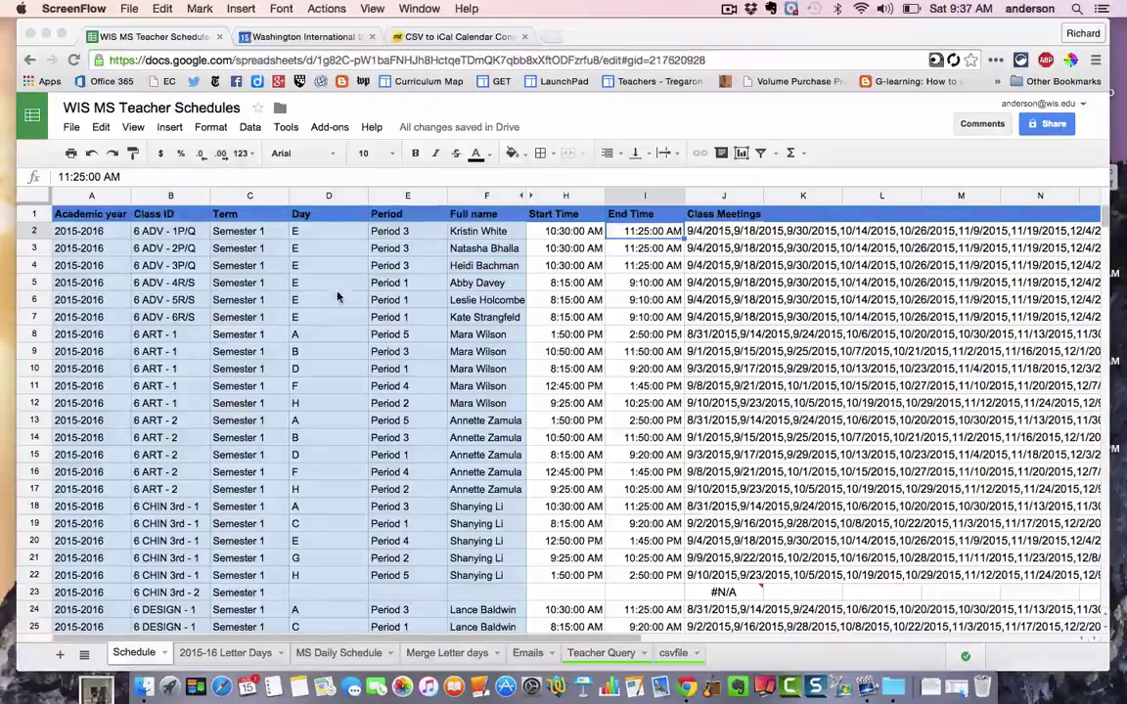
- Look through all class rows on the Schedule sheet, down to the last entry and back to the header row
scroll(262, 467, "down", 20)
scroll(270, 487, "down", 20)
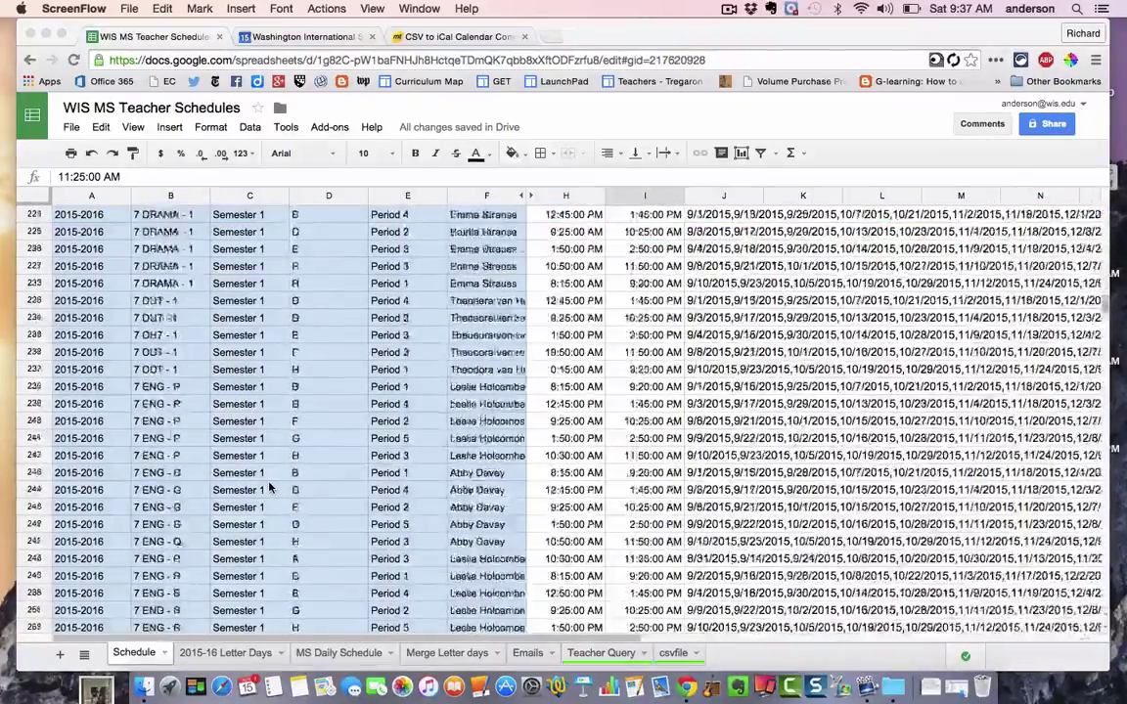
scroll(270, 487, "down", 20)
scroll(270, 487, "down", 20)
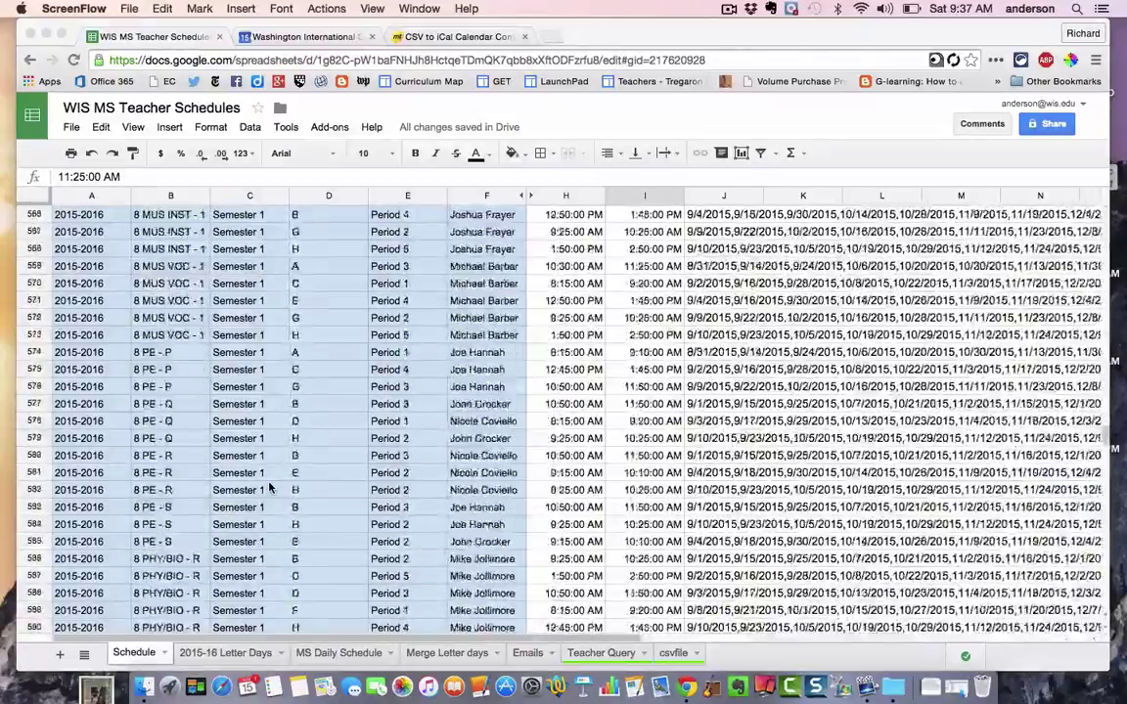
scroll(270, 487, "down", 9)
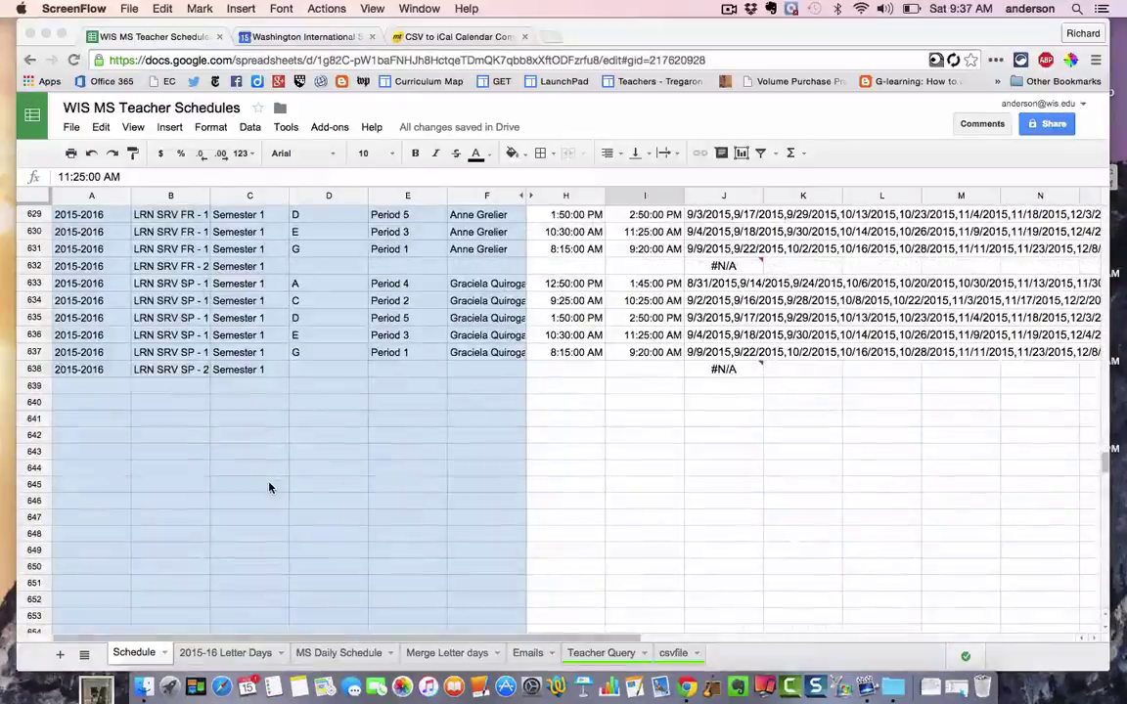
scroll(270, 487, "up", 20)
scroll(270, 487, "up", 20)
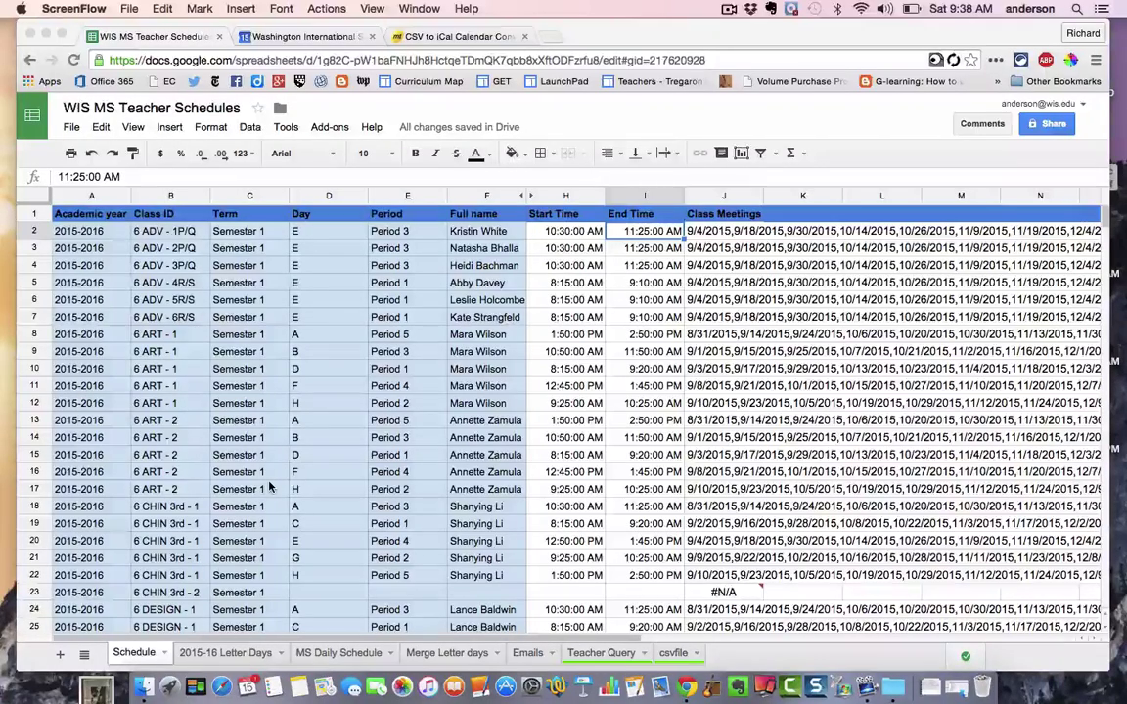
- Review the letter-day and date list for the whole school year on the 2015-16 Letter Days sheet
left_click(230, 654)
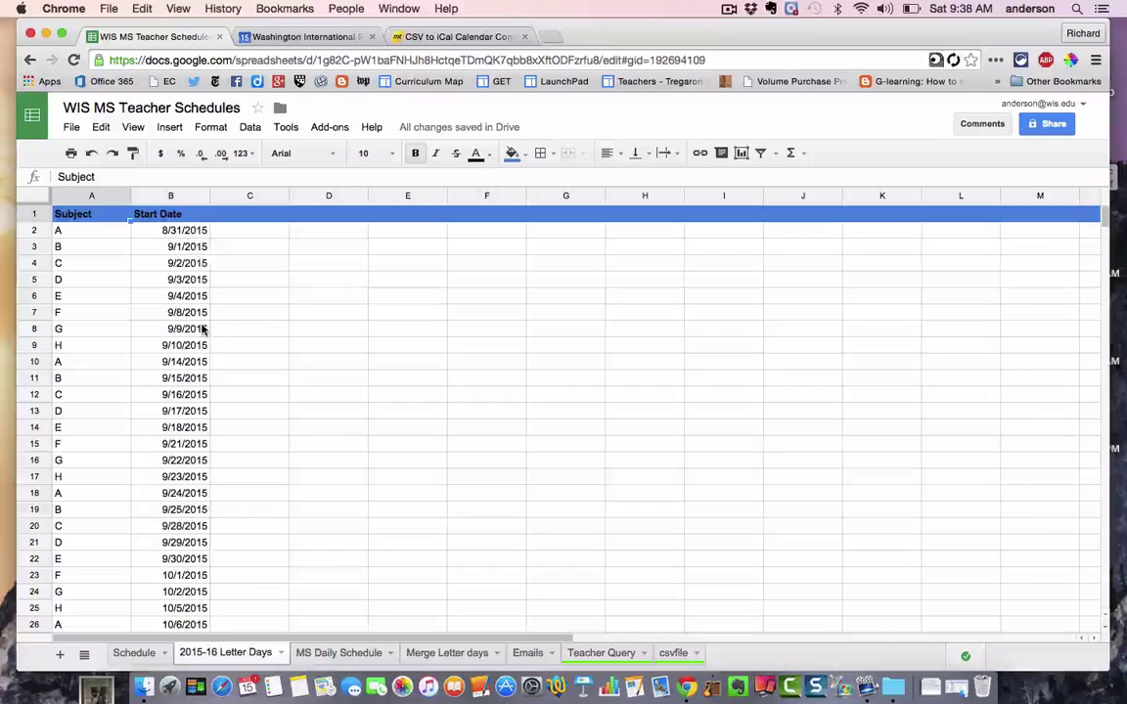
scroll(194, 492, "down", 10)
scroll(194, 493, "down", 20)
scroll(193, 492, "up", 20)
scroll(193, 492, "up", 2)
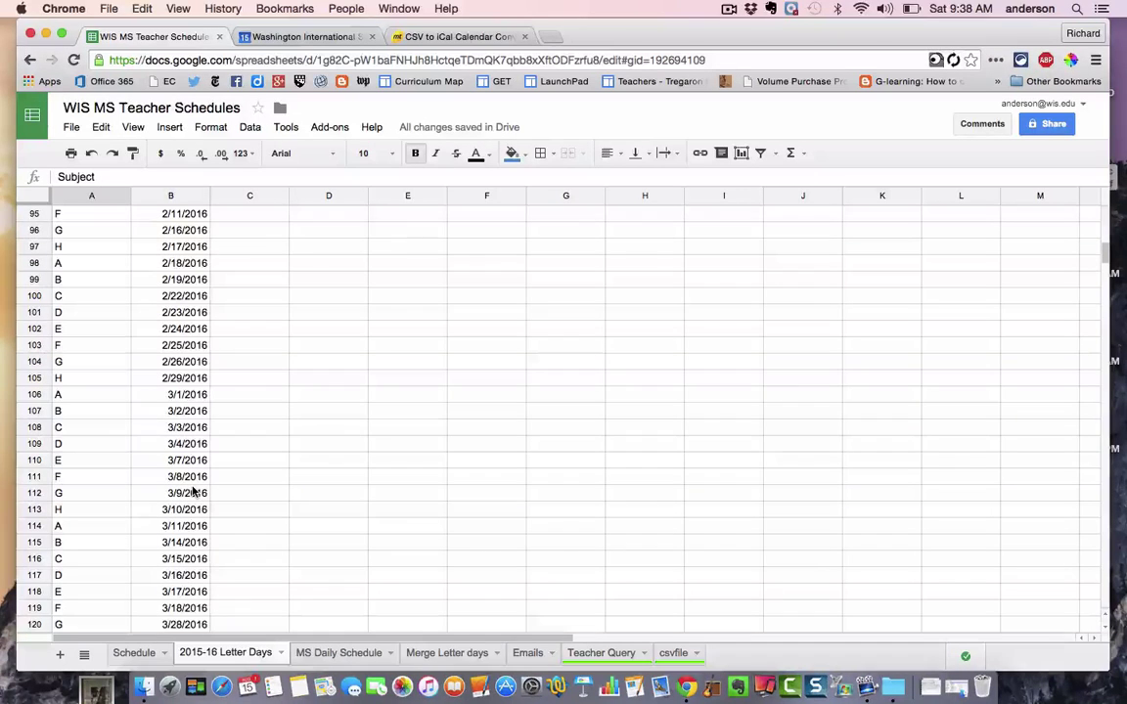
scroll(193, 492, "up", 20)
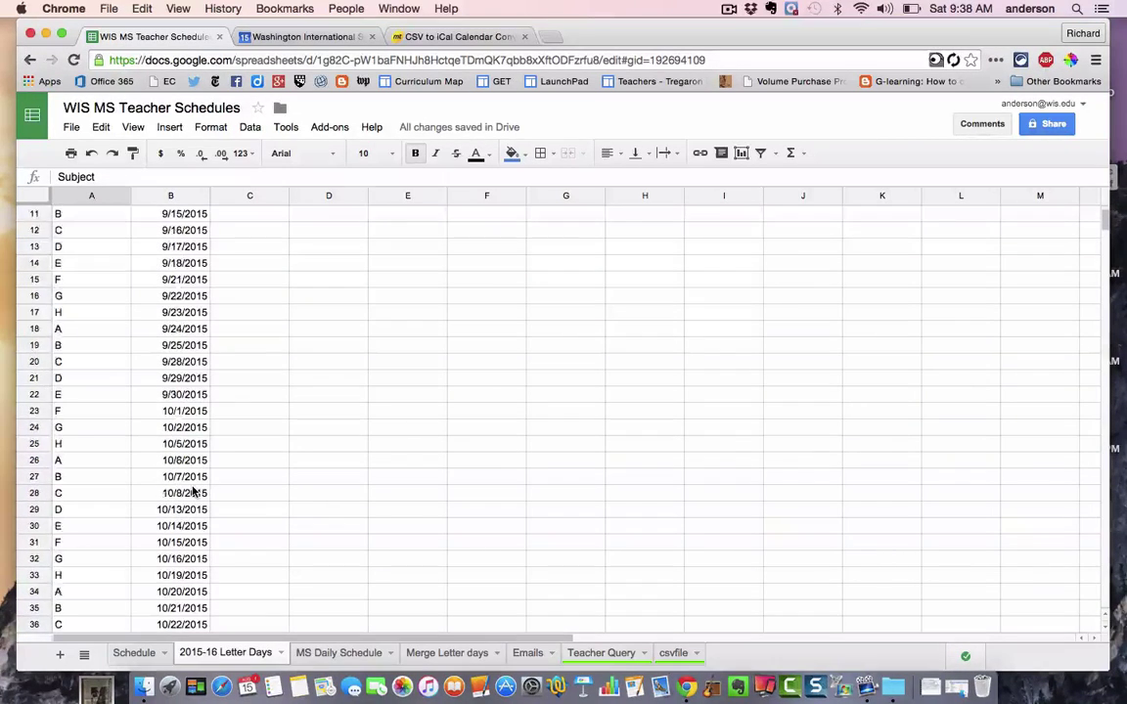
scroll(125, 430, "down", 20)
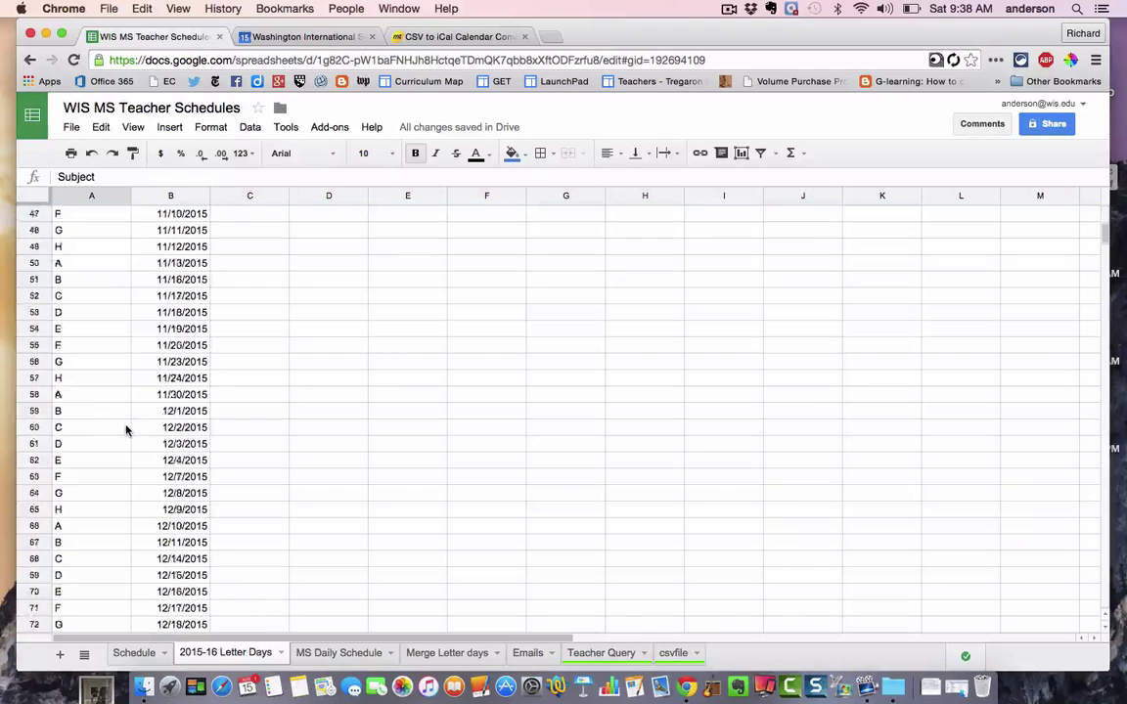
scroll(125, 430, "down", 13)
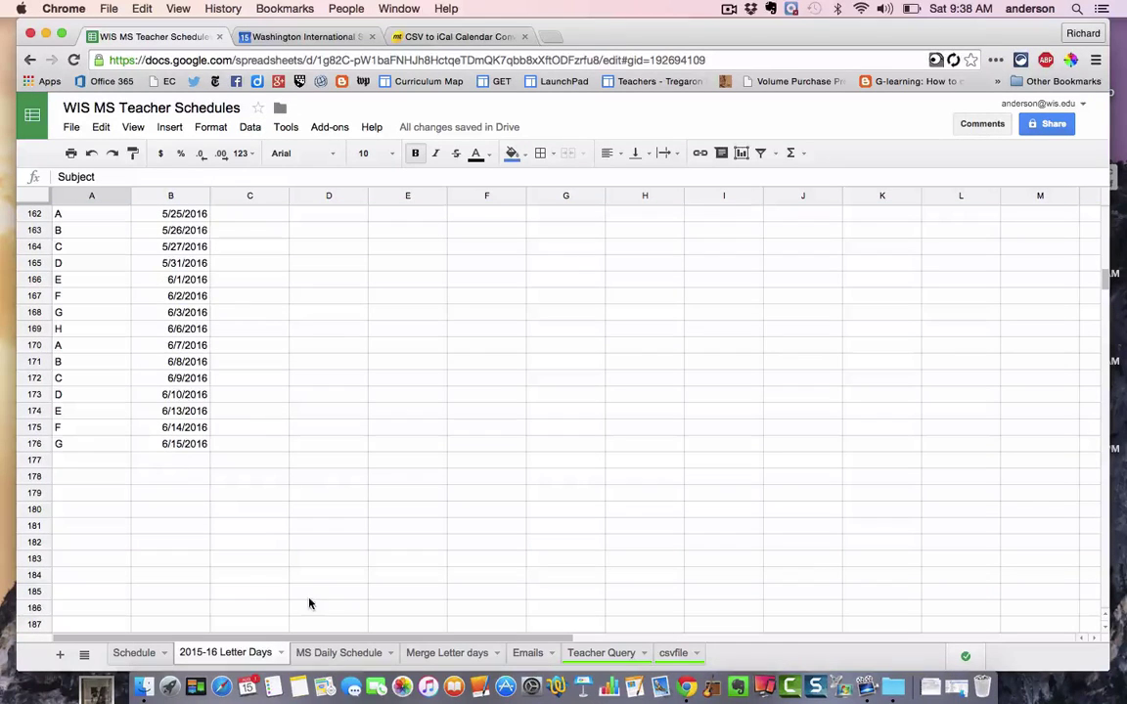
- Examine the start and end times of each letter day's periods on the MS Daily Schedule sheet
left_click(364, 655)
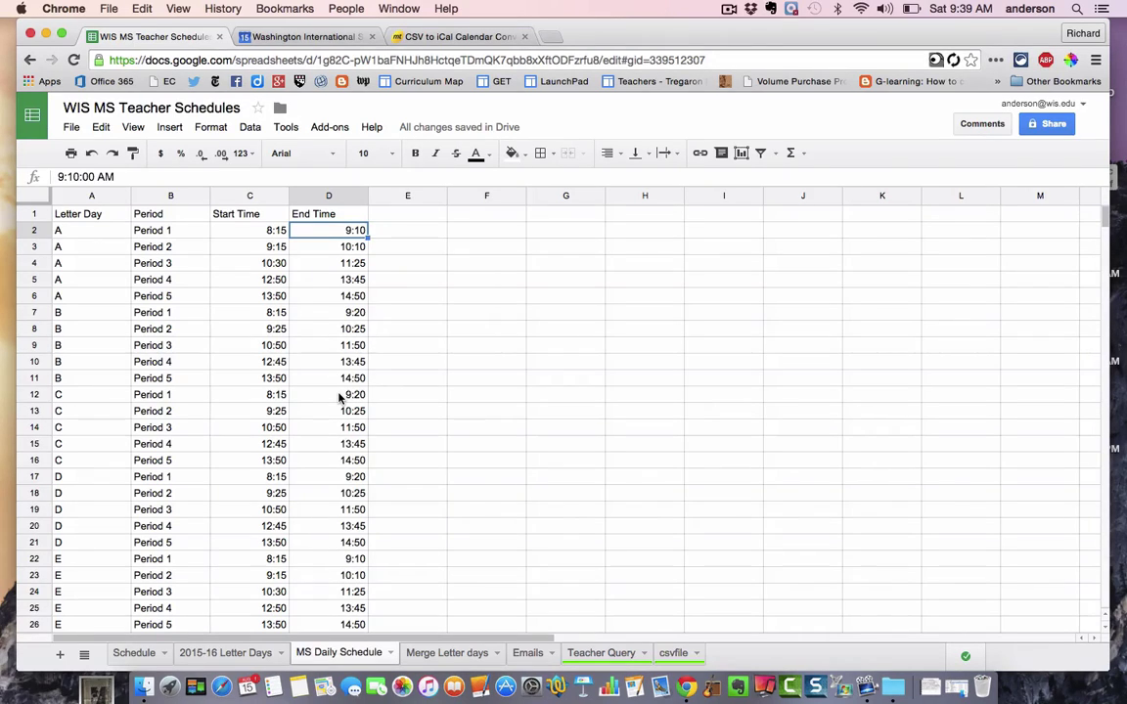
left_click(232, 653)
left_click(315, 653)
- Compare the date columns on the Merge Letter days sheet with their source dates on the 2015-16 Letter Days sheet
left_click(448, 653)
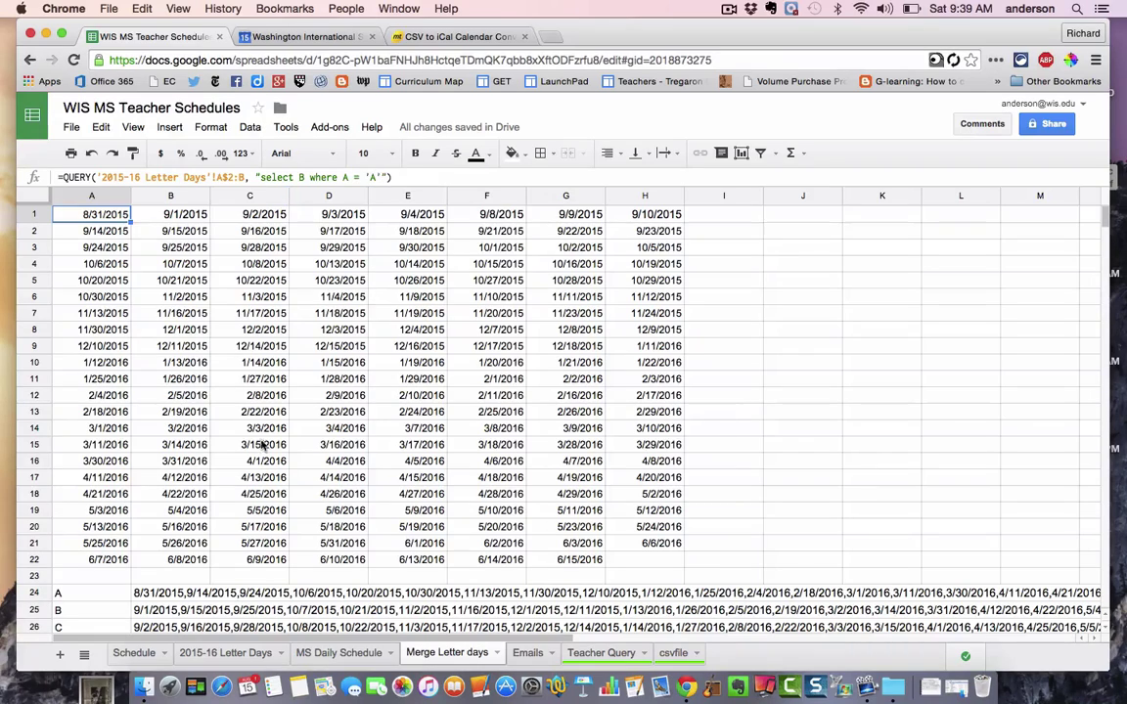
left_click(230, 652)
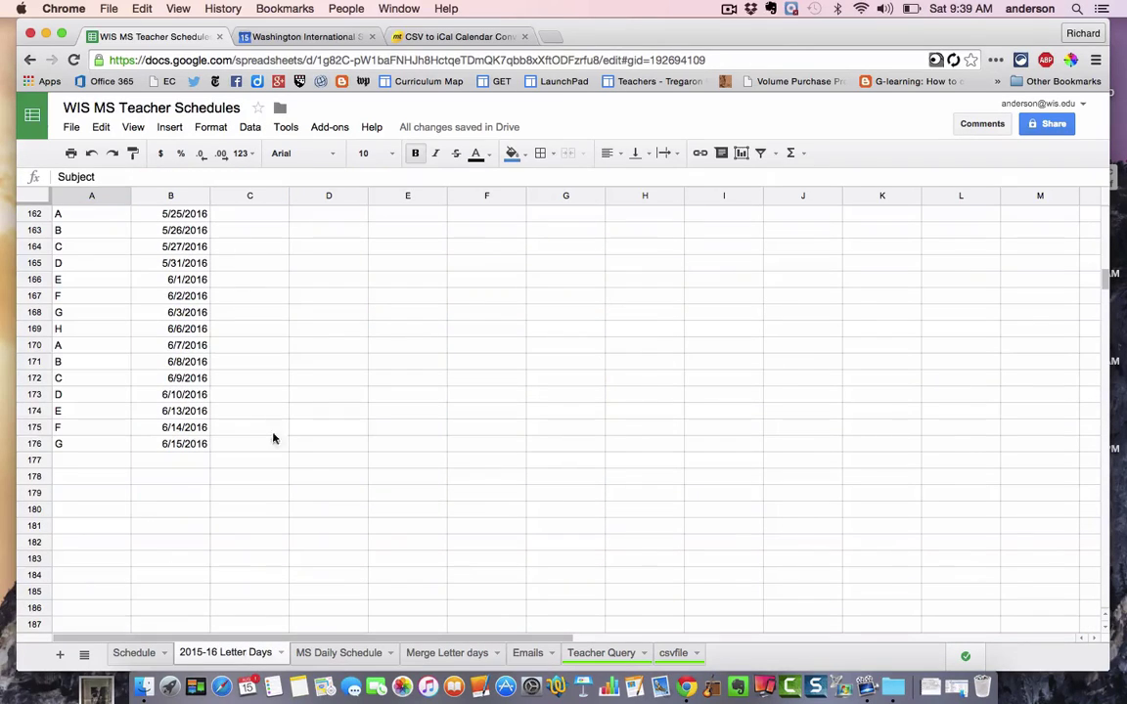
scroll(239, 245, "up", 15)
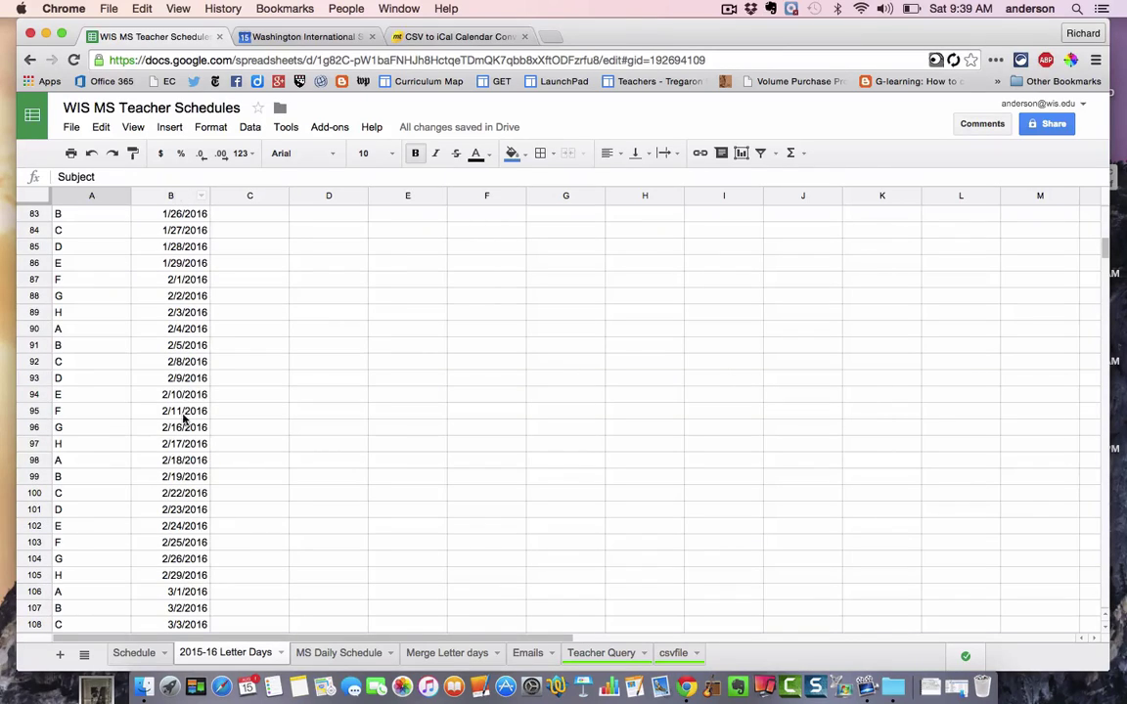
scroll(193, 280, "up", 15)
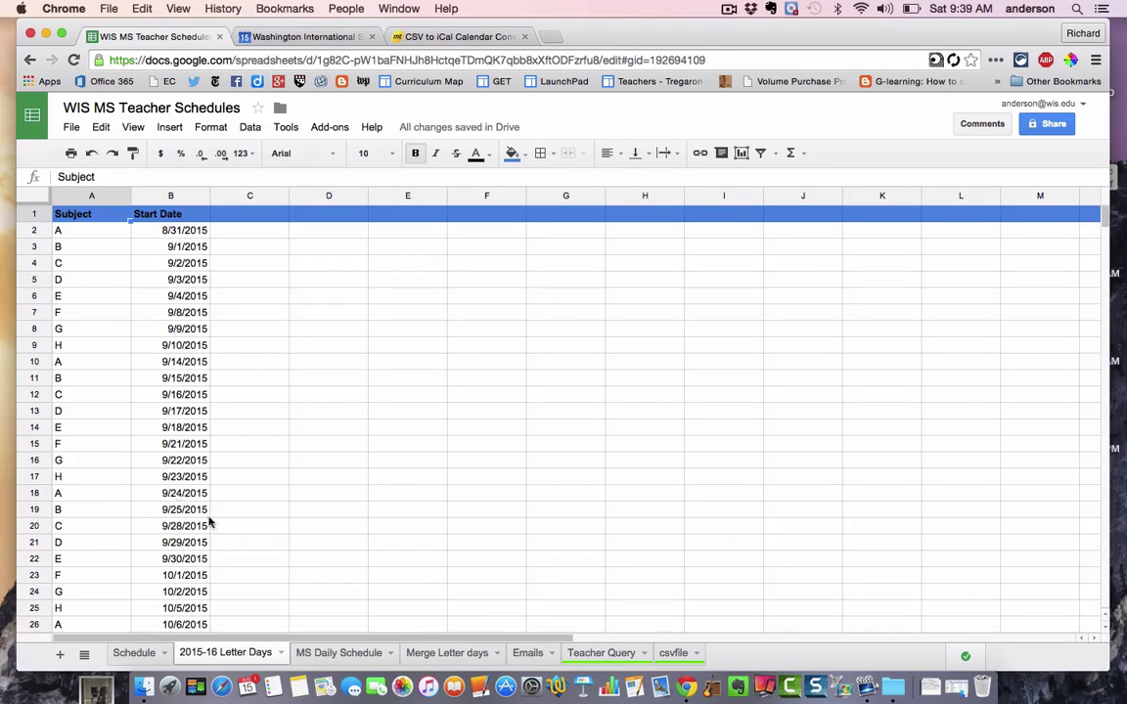
- Inspect the JOIN formula in cell B24 of the Merge Letter days sheet that combines the dates for letter day A
left_click(442, 653)
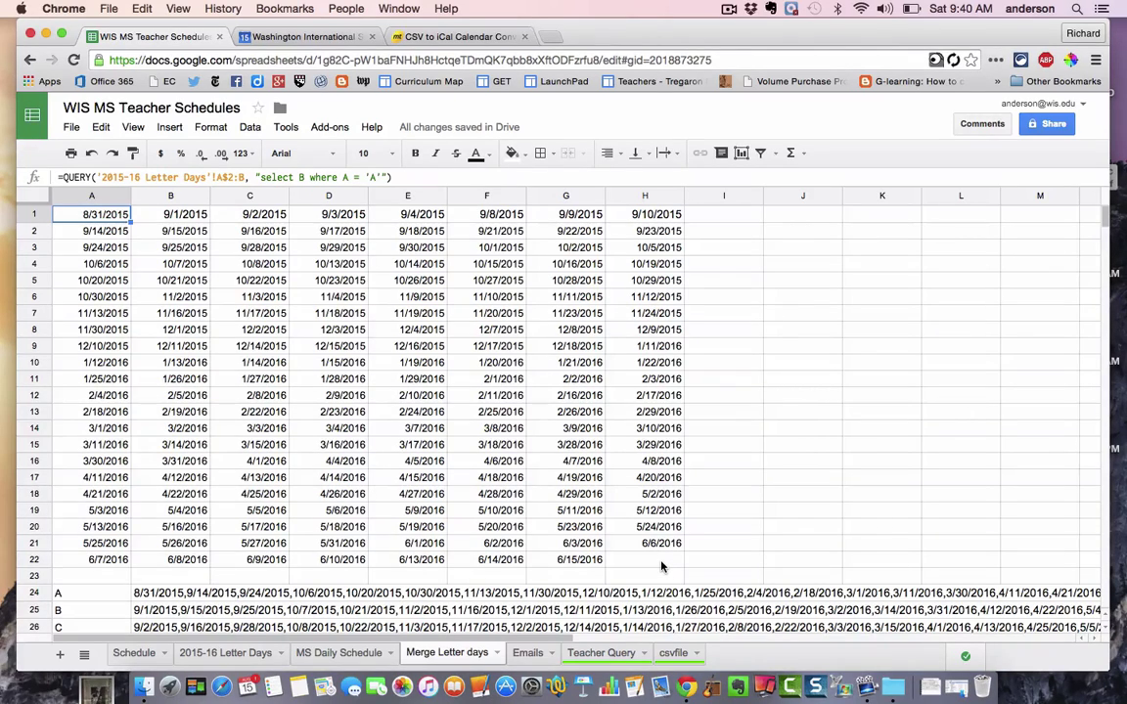
scroll(662, 566, "down", 3)
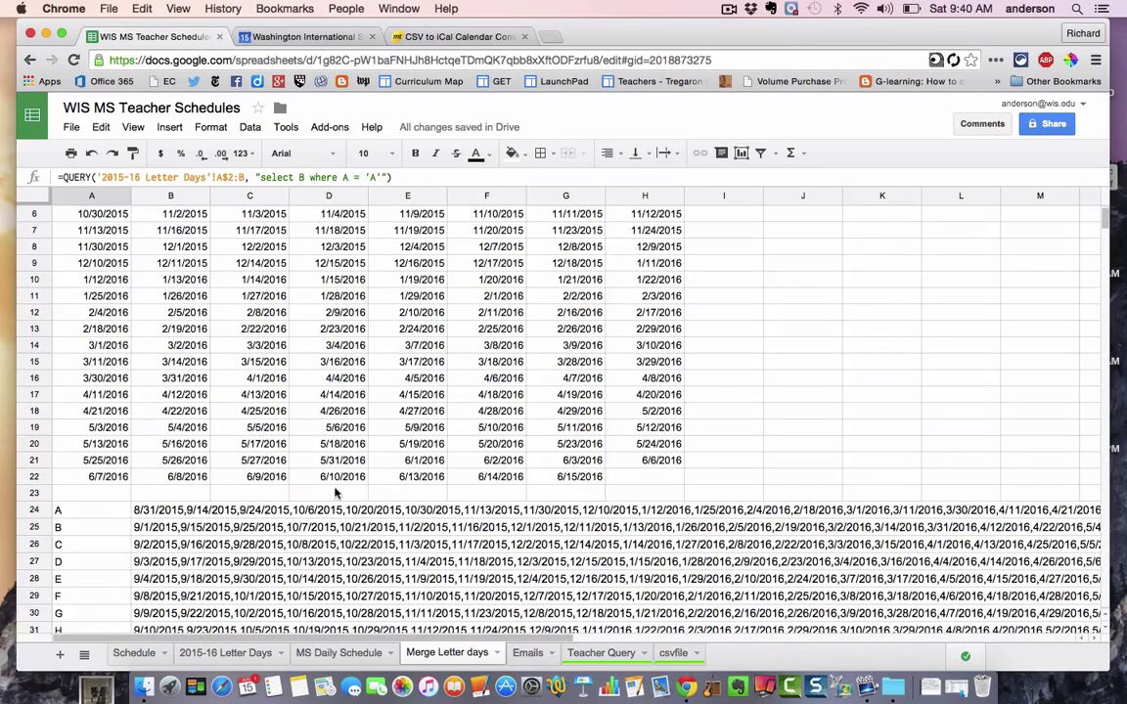
left_click(102, 510)
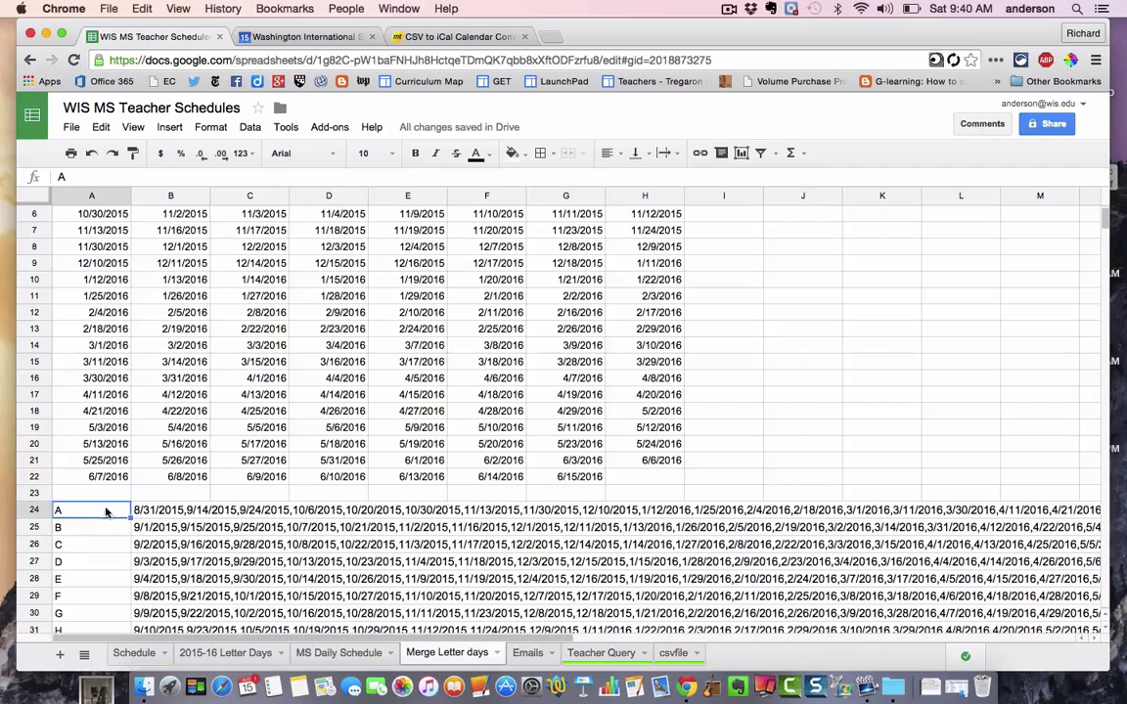
left_click(146, 513)
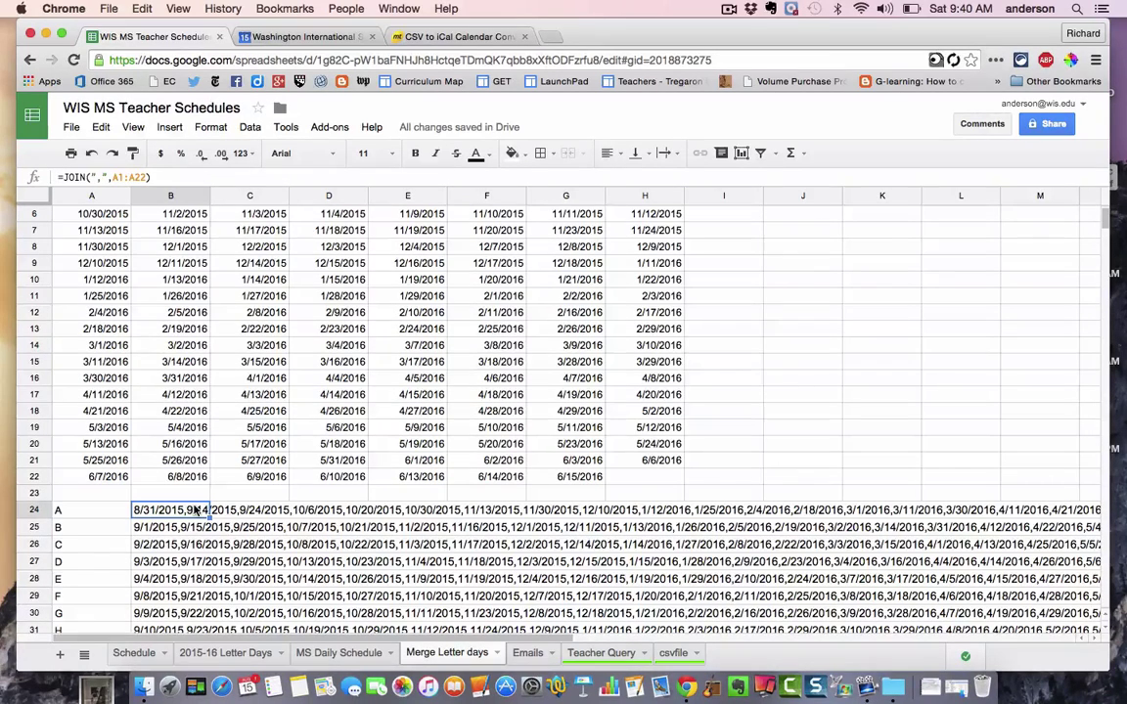
- Inspect the SORT formula in cell C2 under Sorted Teachers on the Emails sheet, leaving it unedited
left_click(526, 655)
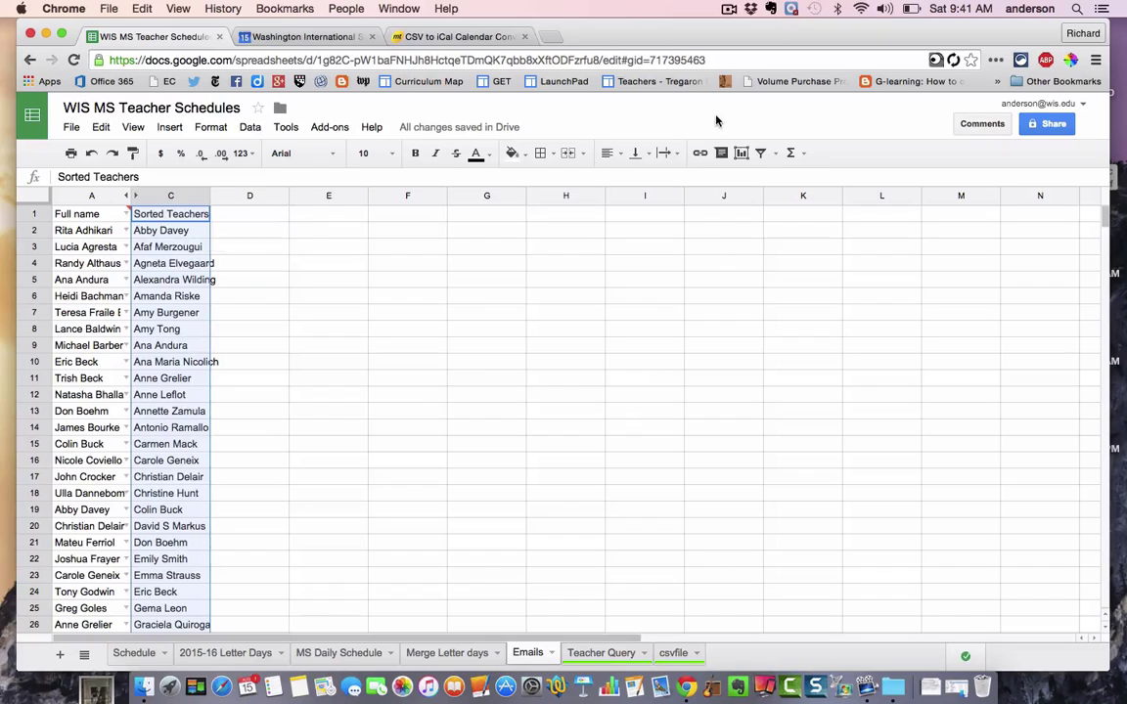
left_click(146, 211)
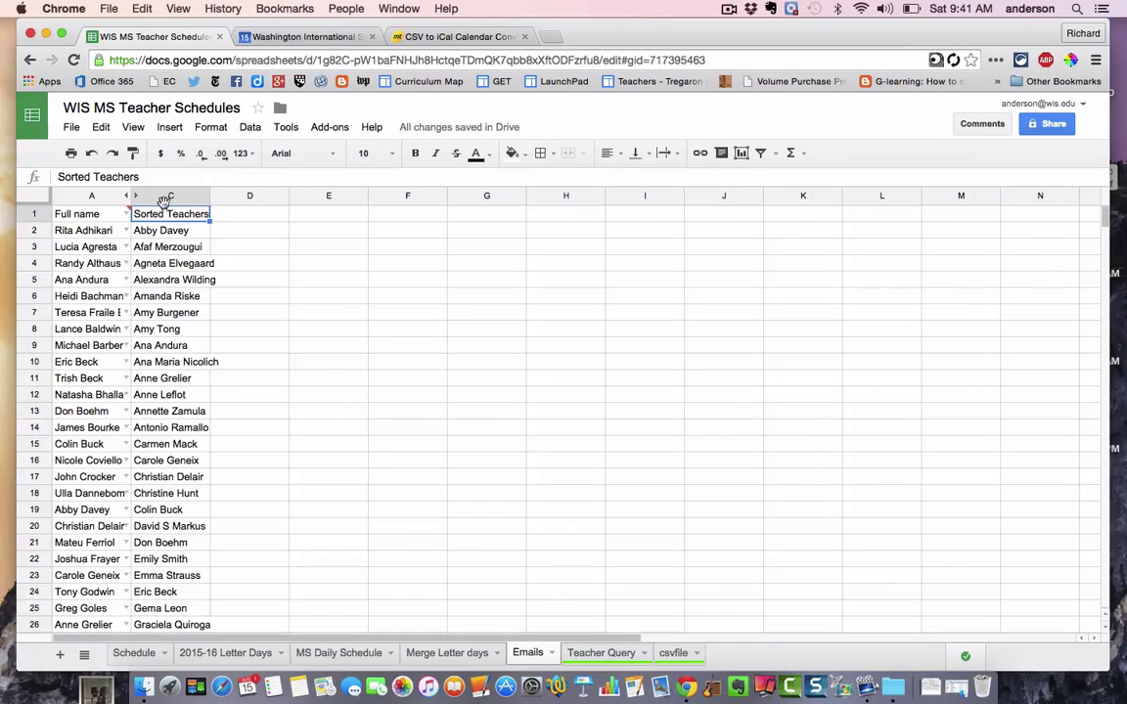
left_click(152, 228)
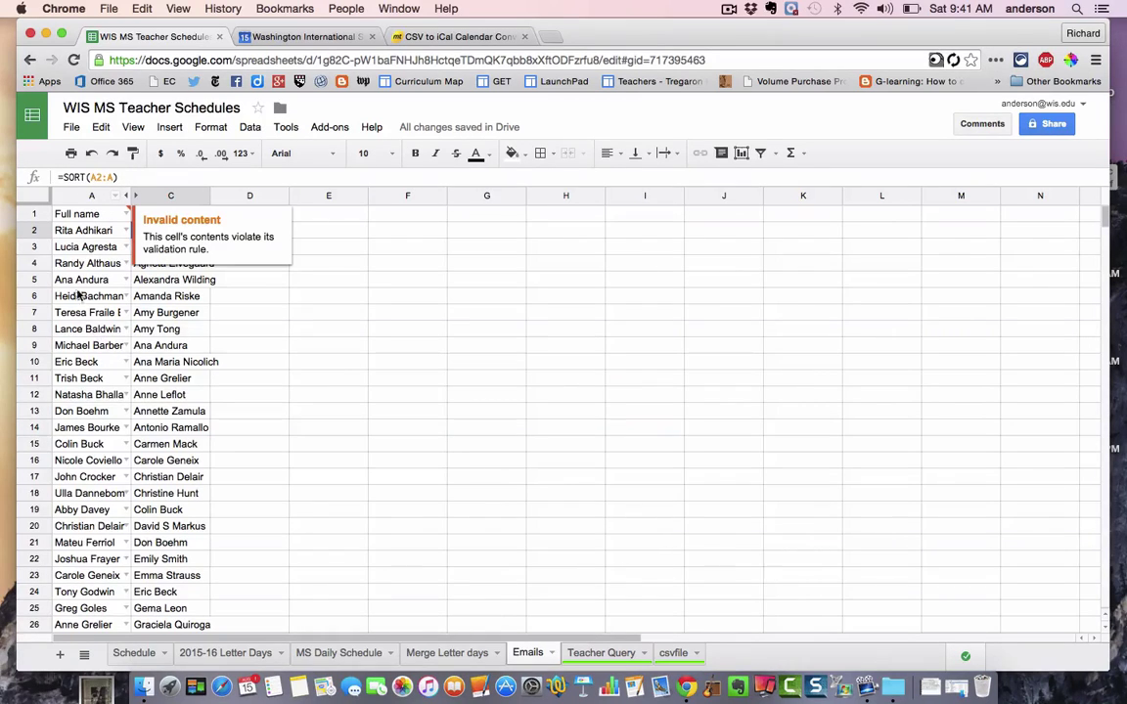
left_click(168, 177)
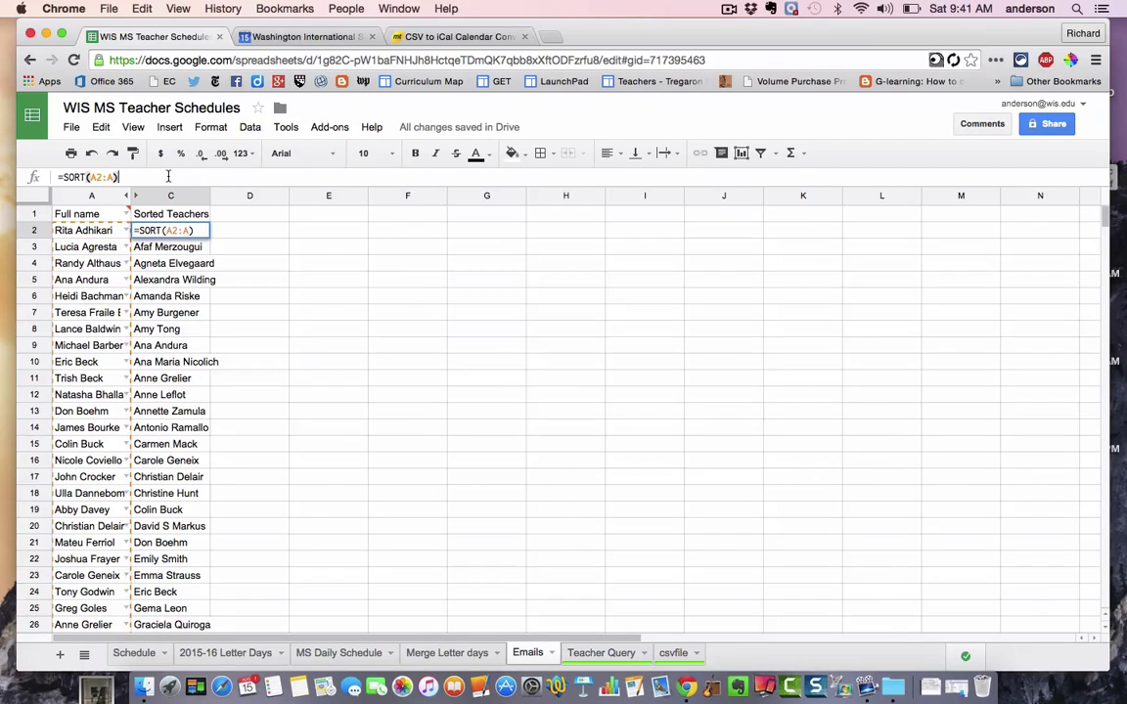
left_click(231, 233)
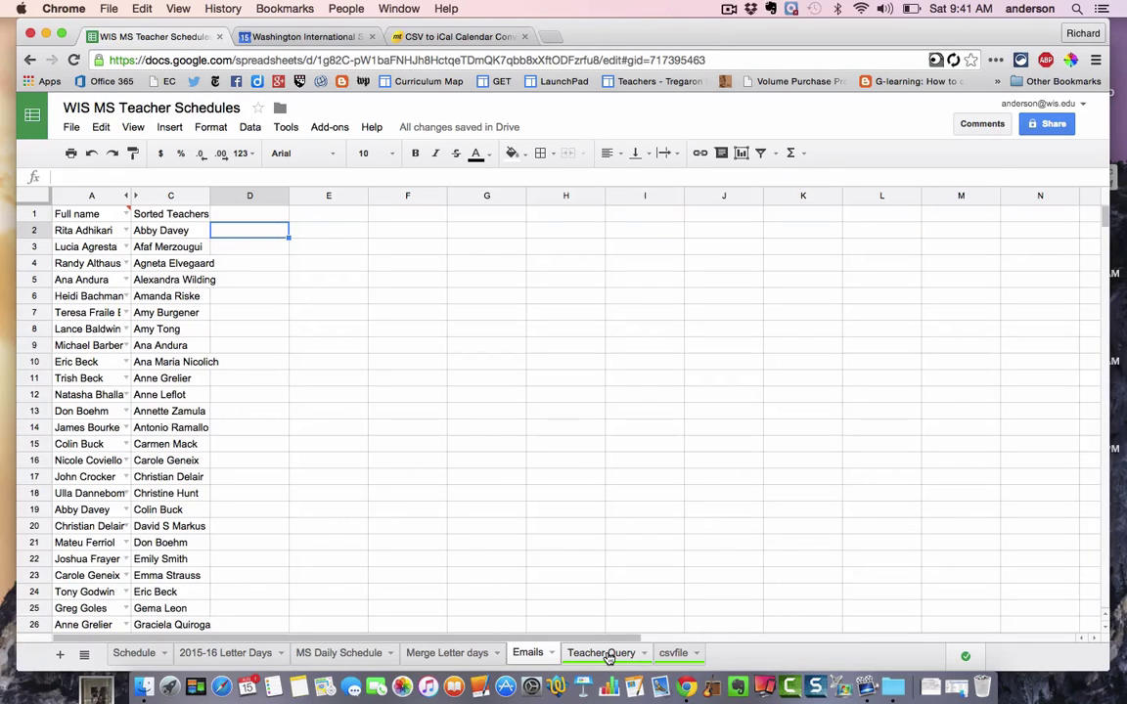
- View the MS Daily Schedule sheet and inspect the Start Time lookup formula in cell H2 of the Schedule sheet
left_click(344, 654)
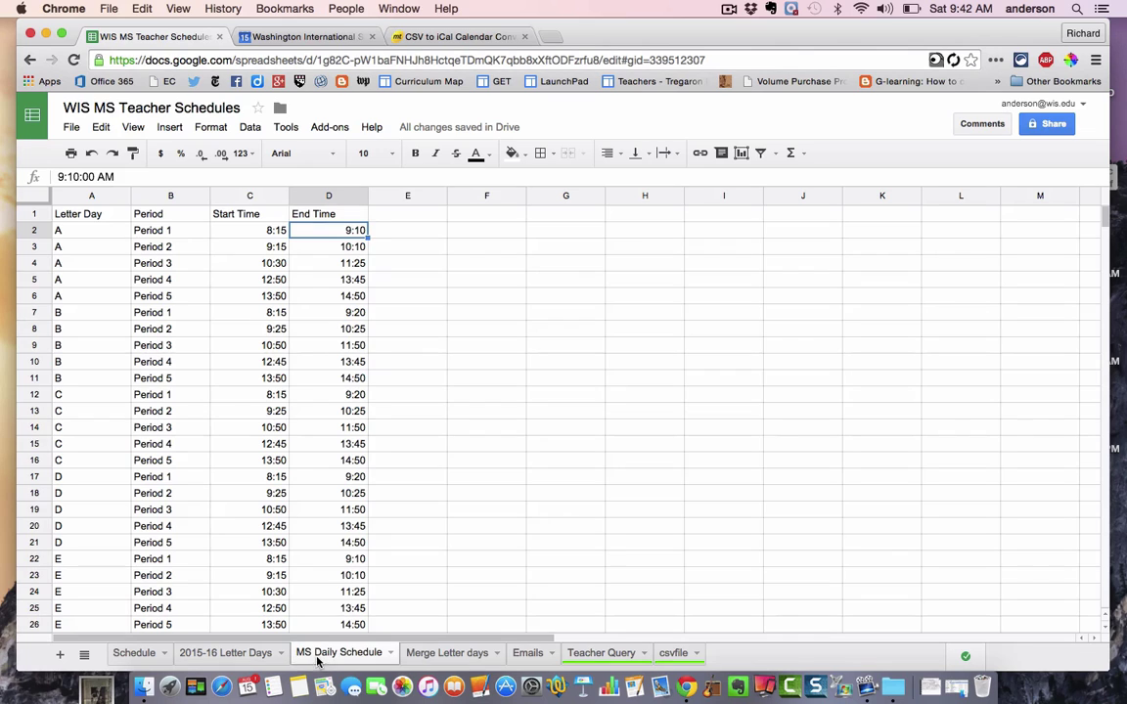
left_click(137, 655)
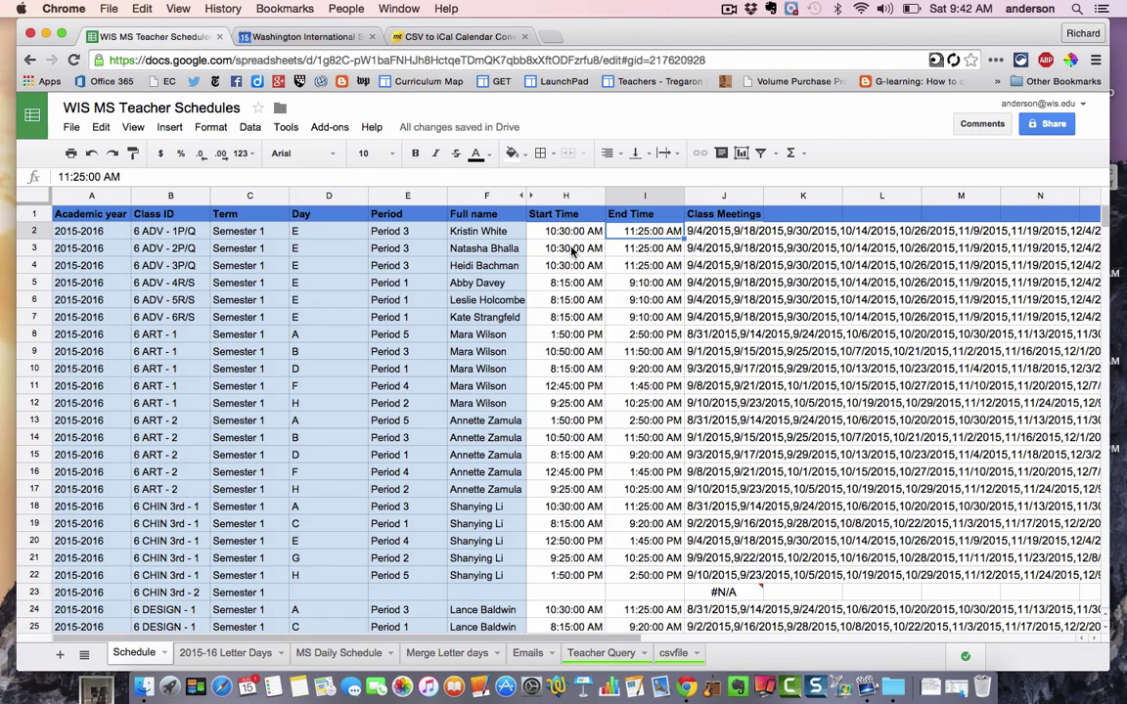
left_click(565, 235)
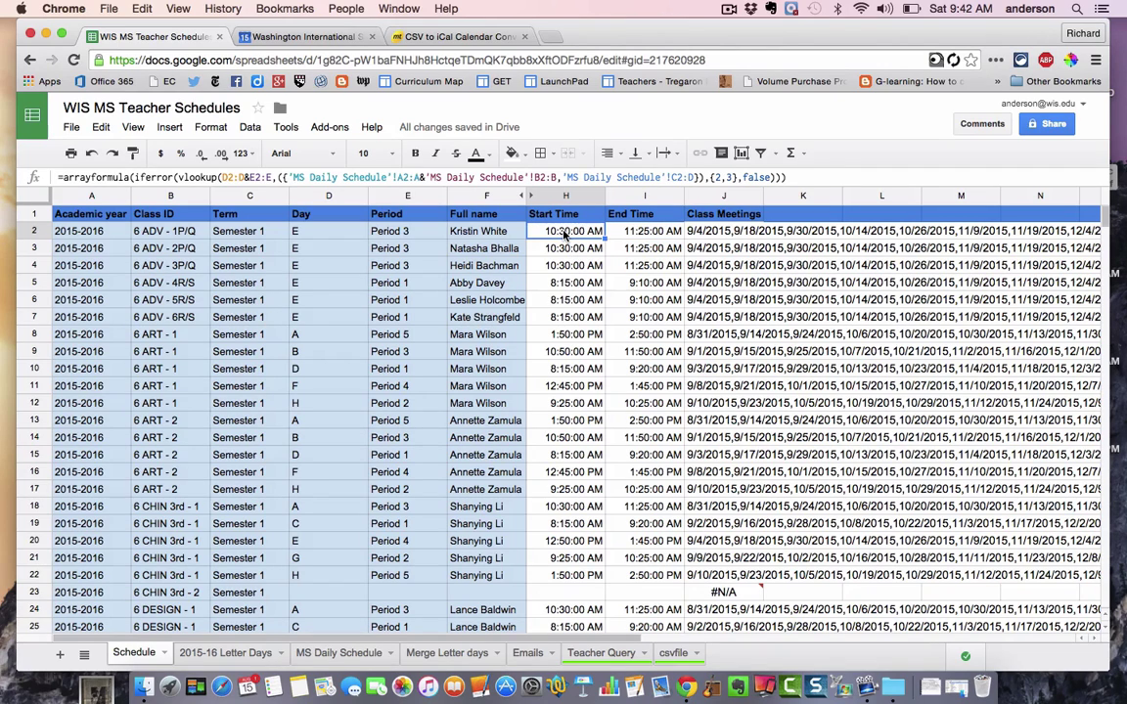
- Check the letter day, period and time columns that the lookup uses on MS Daily Schedule, and return to the Schedule sheet
left_click(333, 656)
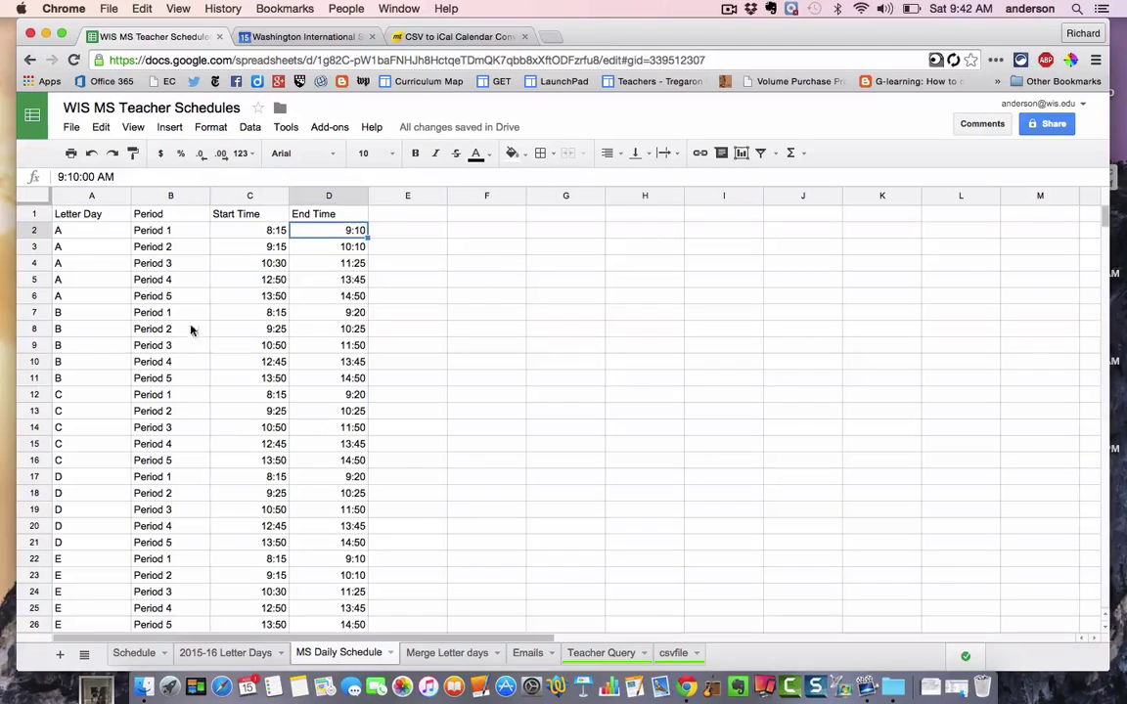
scroll(154, 443, "down", 2)
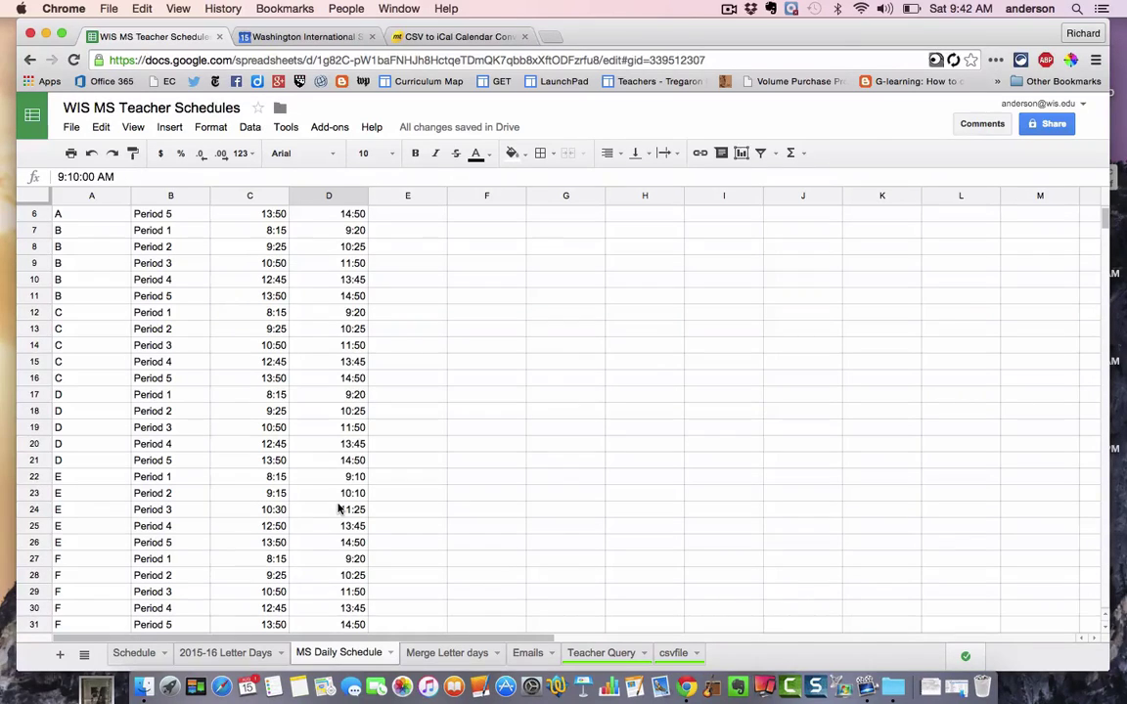
left_click(230, 653)
left_click(144, 653)
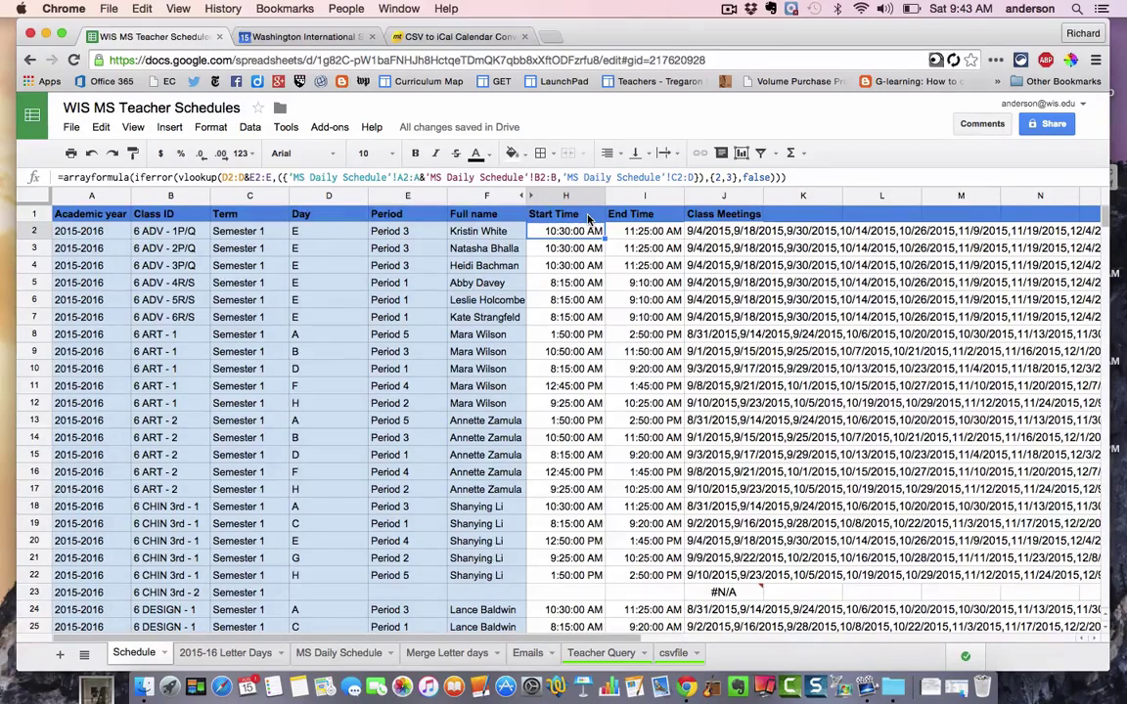
- Look down the Start Time and End Time columns of the Schedule sheet and return to the header row
scroll(589, 219, "down", 1)
scroll(598, 230, "up", 1)
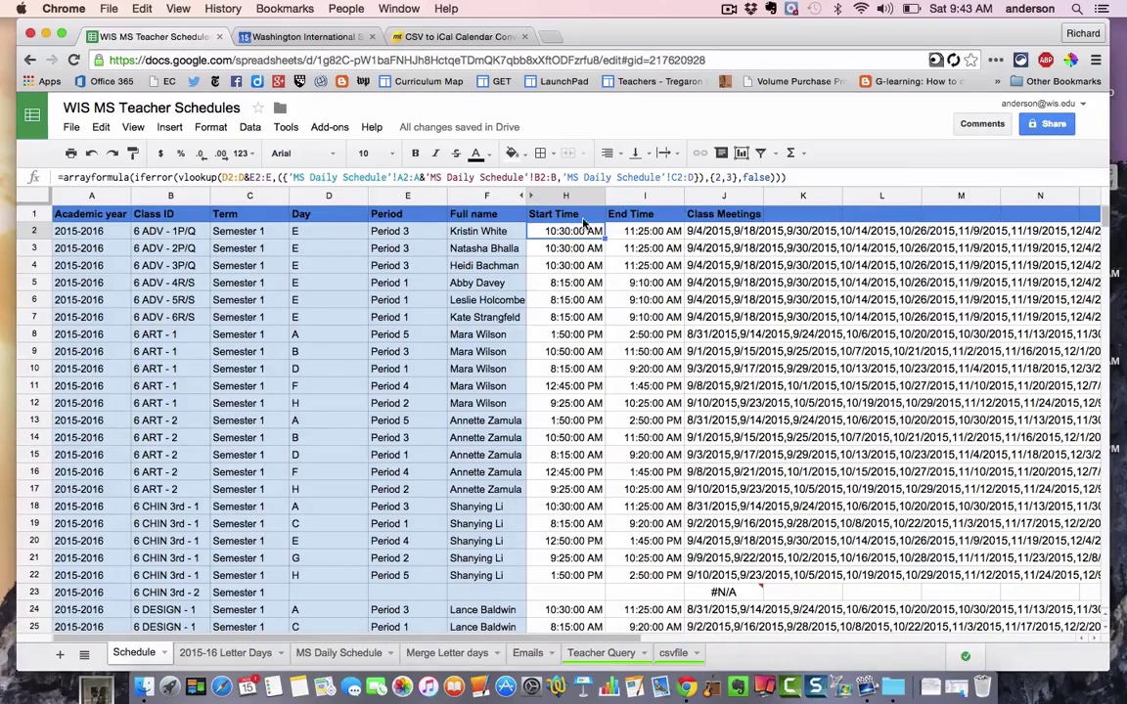
scroll(548, 469, "down", 5)
scroll(568, 504, "down", 20)
scroll(567, 501, "down", 3)
scroll(567, 501, "up", 20)
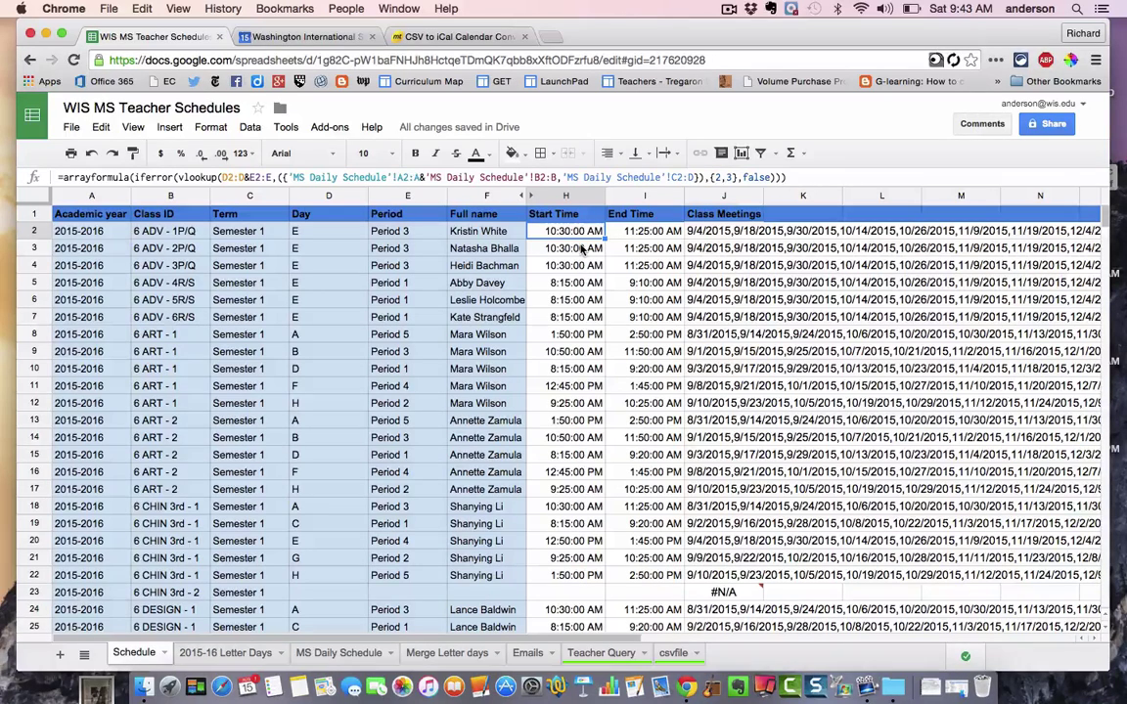
- On the Teacher Query sheet, set cell A1 to the teacher listed second in its list of names
left_click(582, 654)
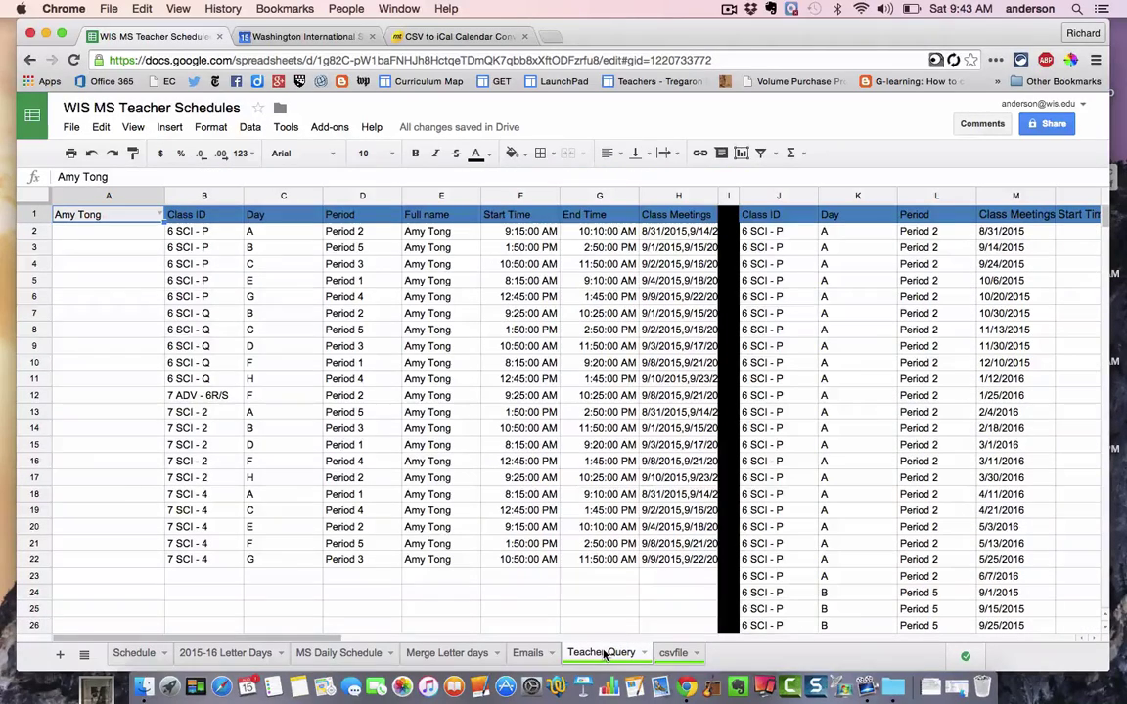
left_click(159, 214)
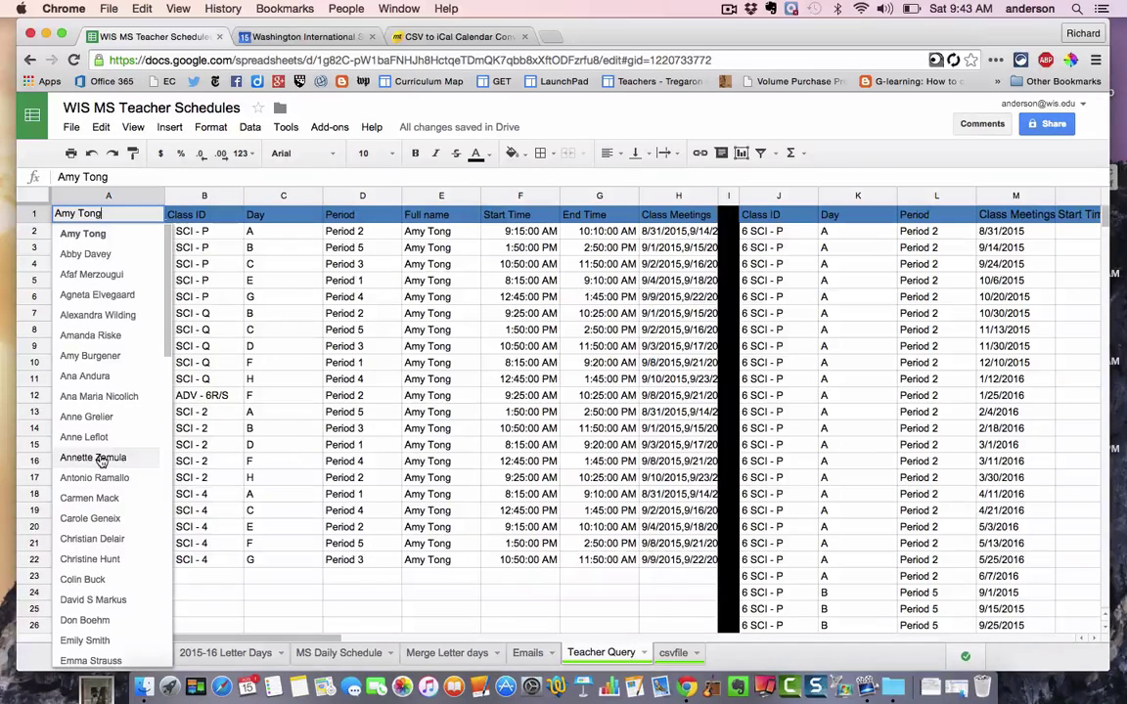
scroll(100, 462, "down", 5)
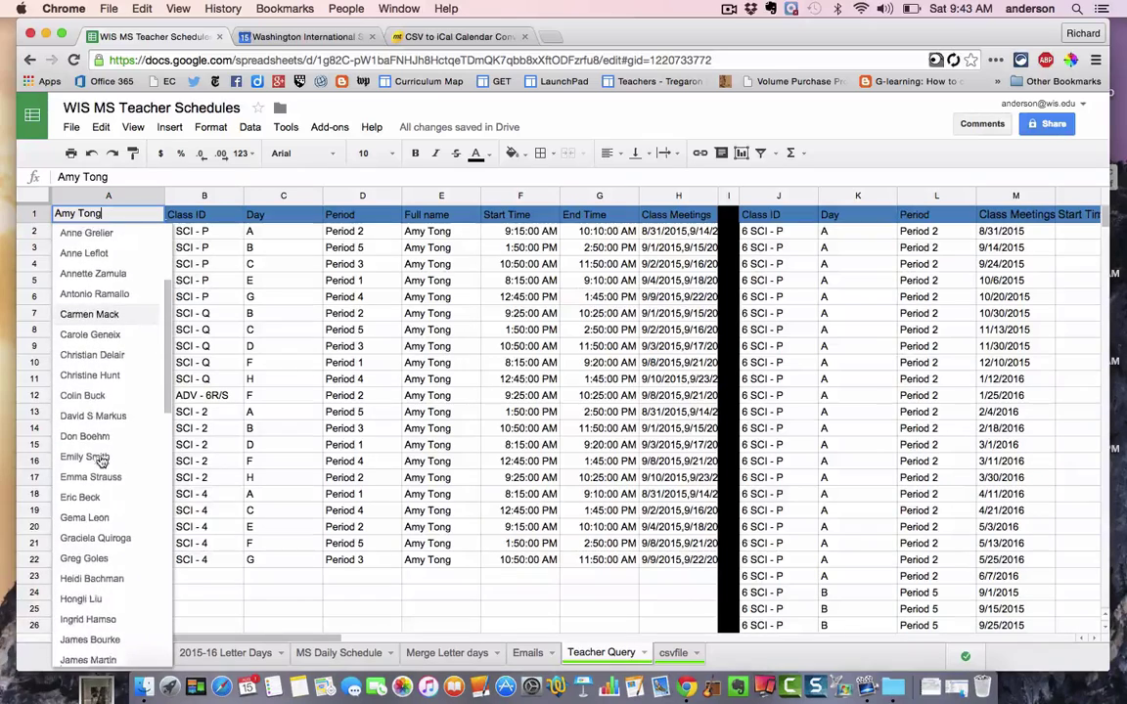
scroll(112, 509, "up", 2)
scroll(112, 508, "up", 3)
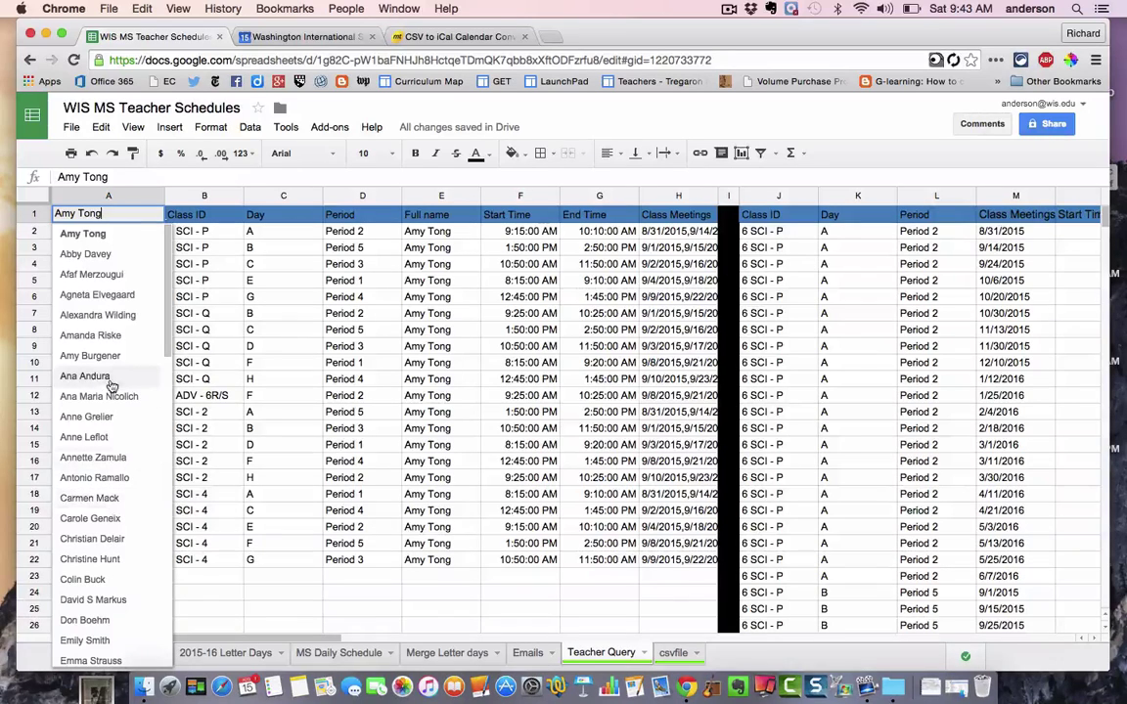
left_click(86, 254)
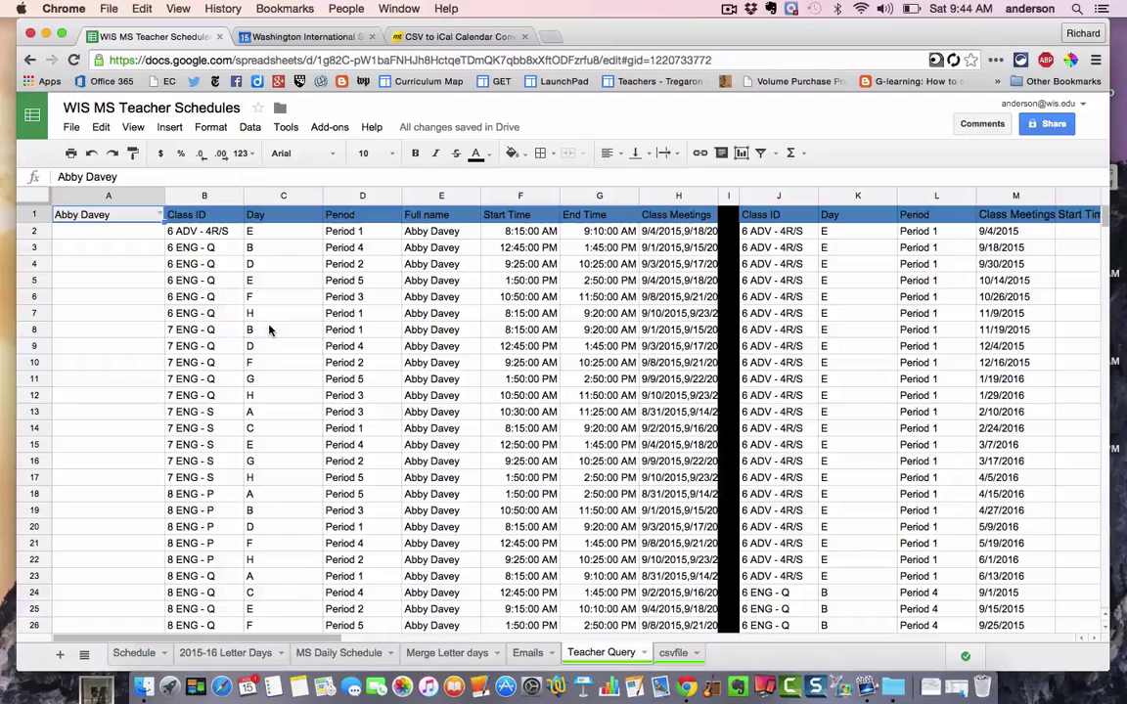
- Review the teacher's queried classes on Teacher Query and inspect the advanceSplit formula in cell J1
scroll(269, 329, "down", 2)
scroll(269, 330, "up", 2)
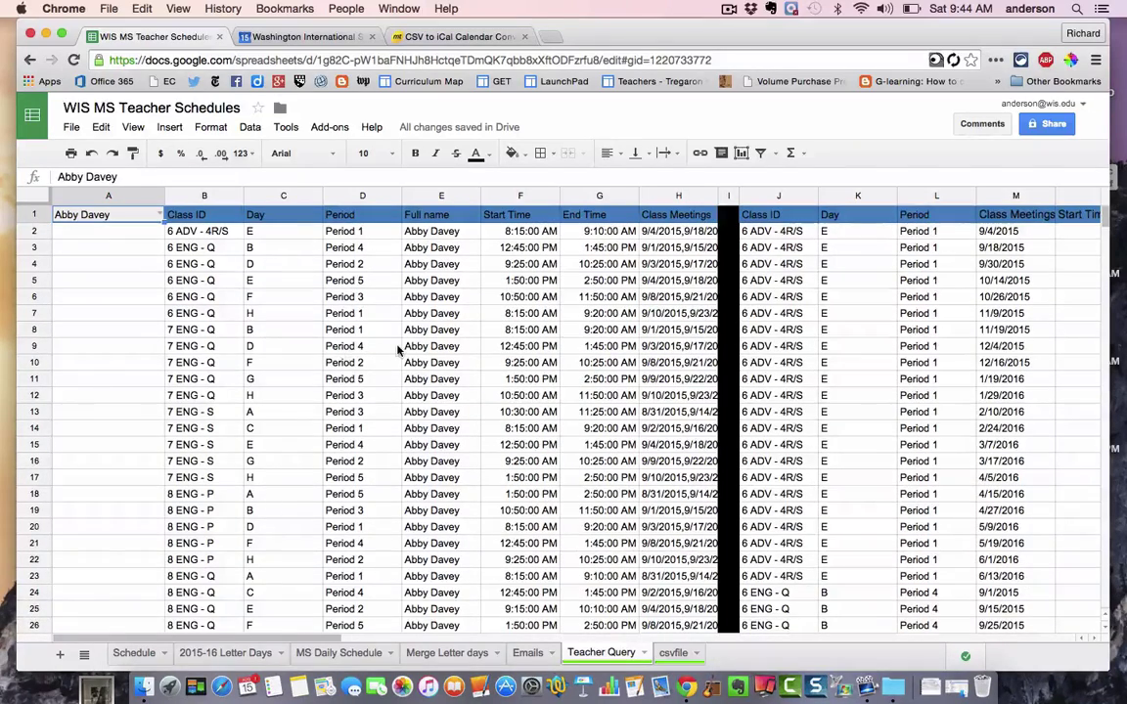
scroll(372, 350, "right", 4)
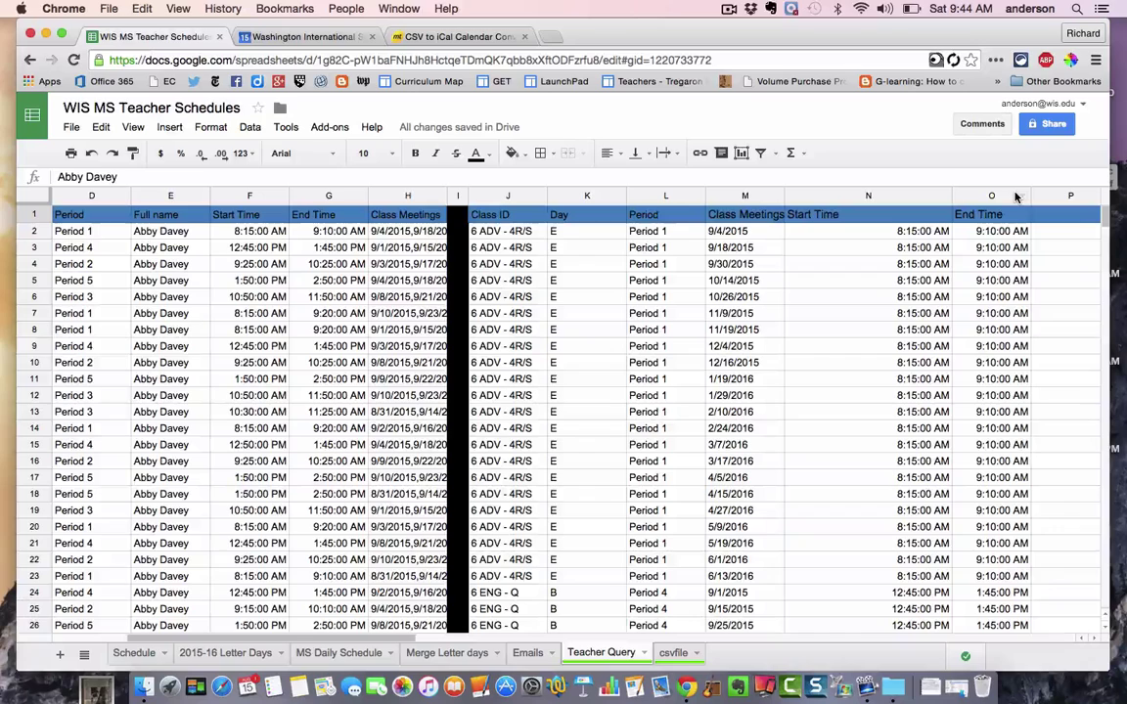
left_click(509, 232)
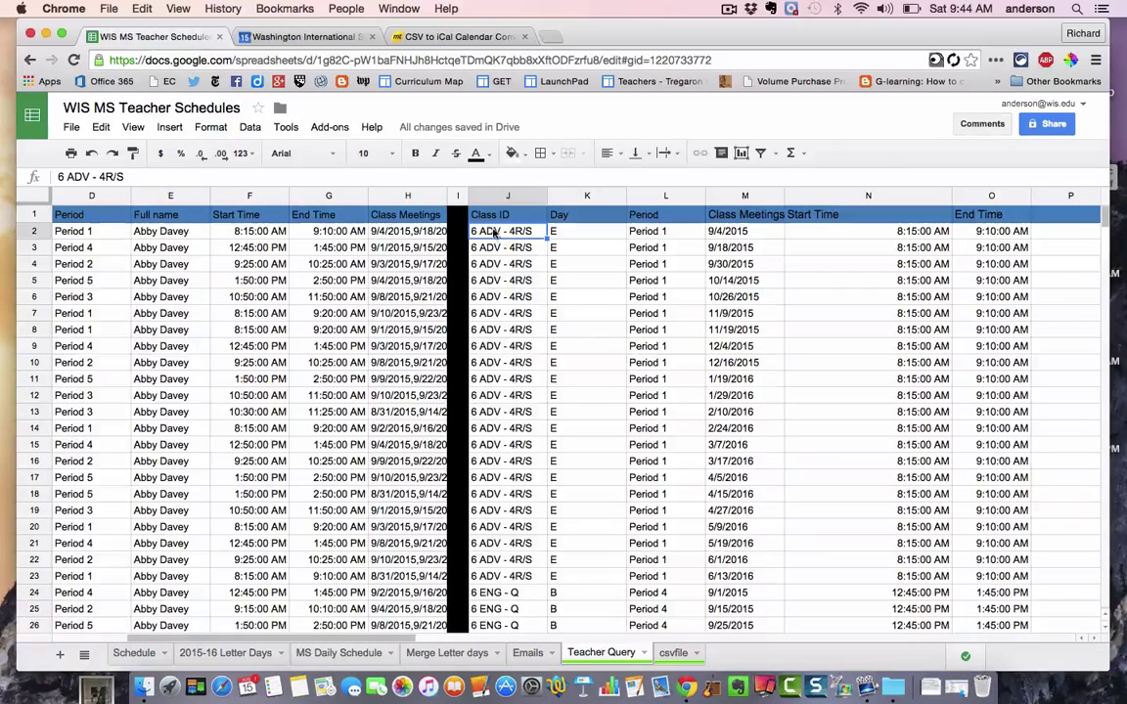
left_click(494, 217)
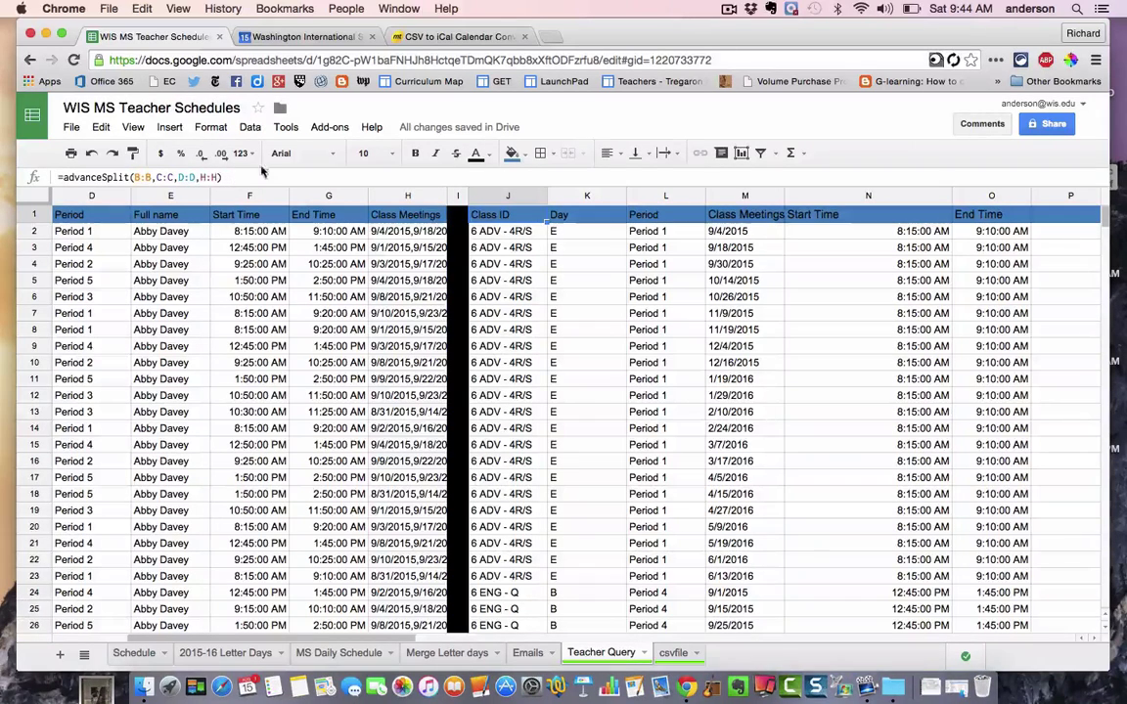
- View the advanceSplit script code, return to the spreadsheet and inspect the comma-separated meeting dates in cell H2
left_click(285, 127)
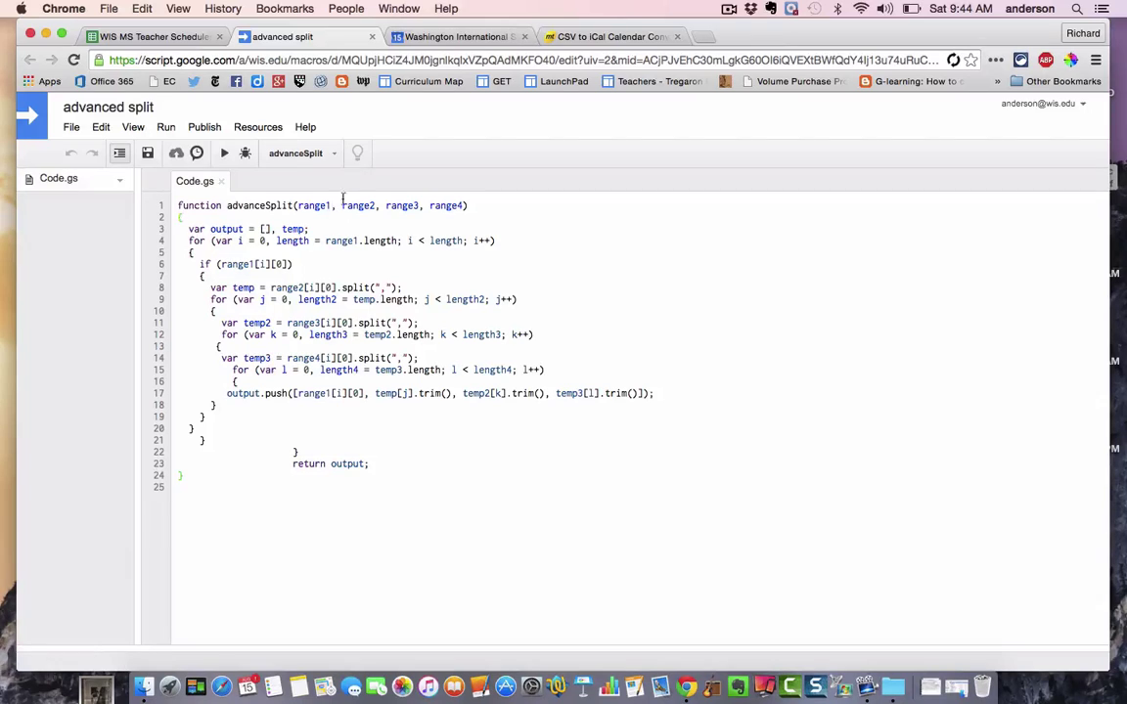
left_click(168, 36)
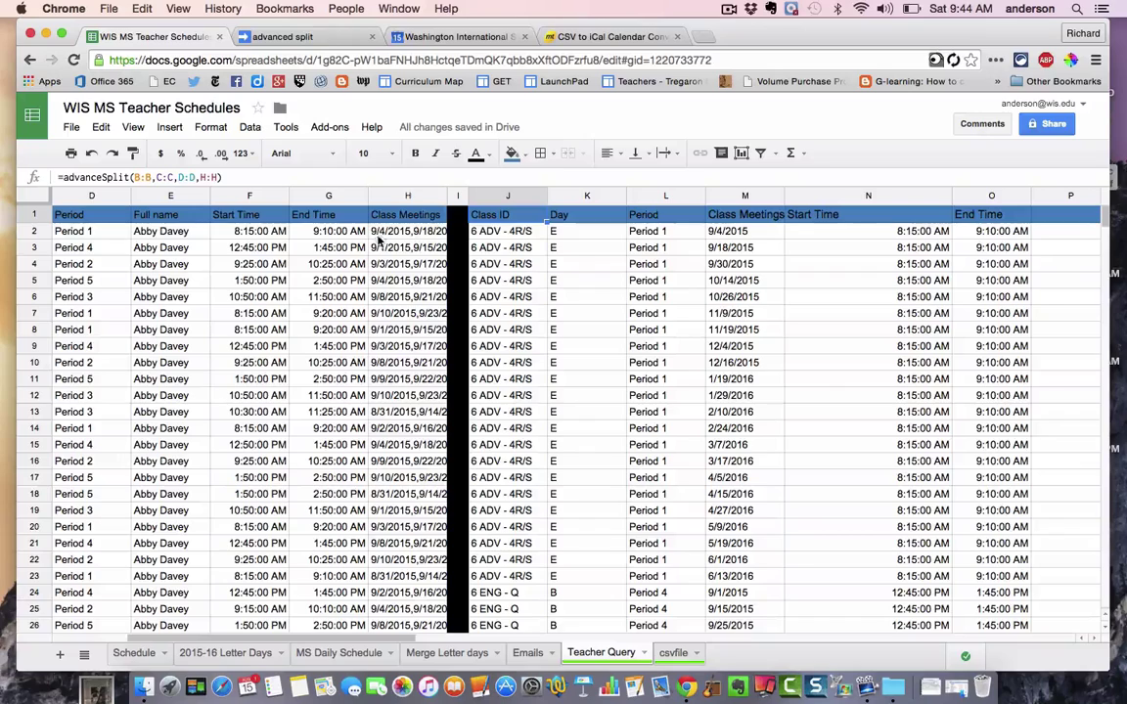
scroll(376, 279, "down", 1)
scroll(357, 256, "up", 1)
left_click(392, 237)
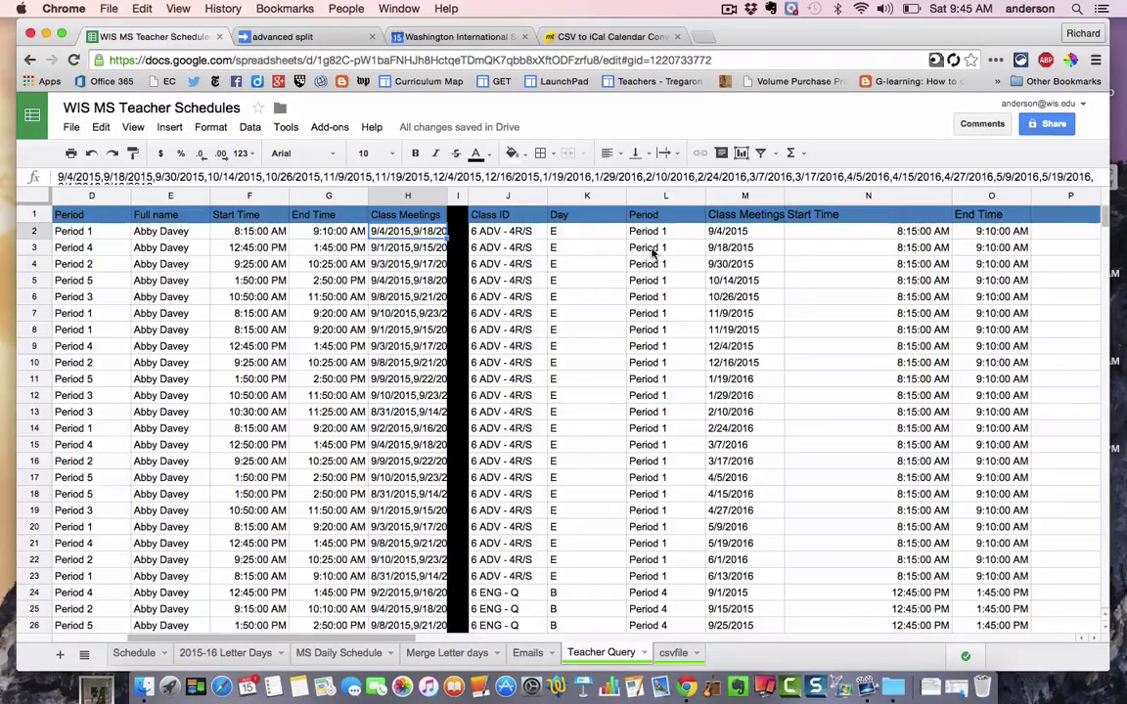
- Look through the split class meeting rows on Teacher Query down to the last one and return to the teacher name in A1
scroll(822, 512, "down", 15)
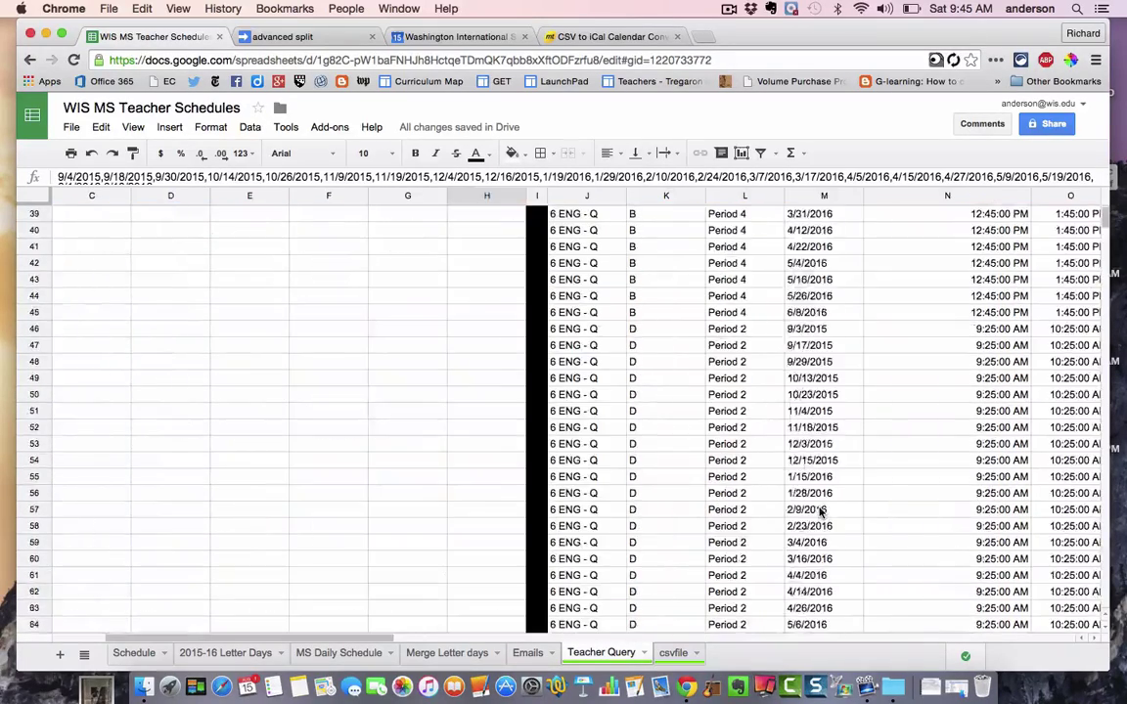
scroll(821, 511, "down", 20)
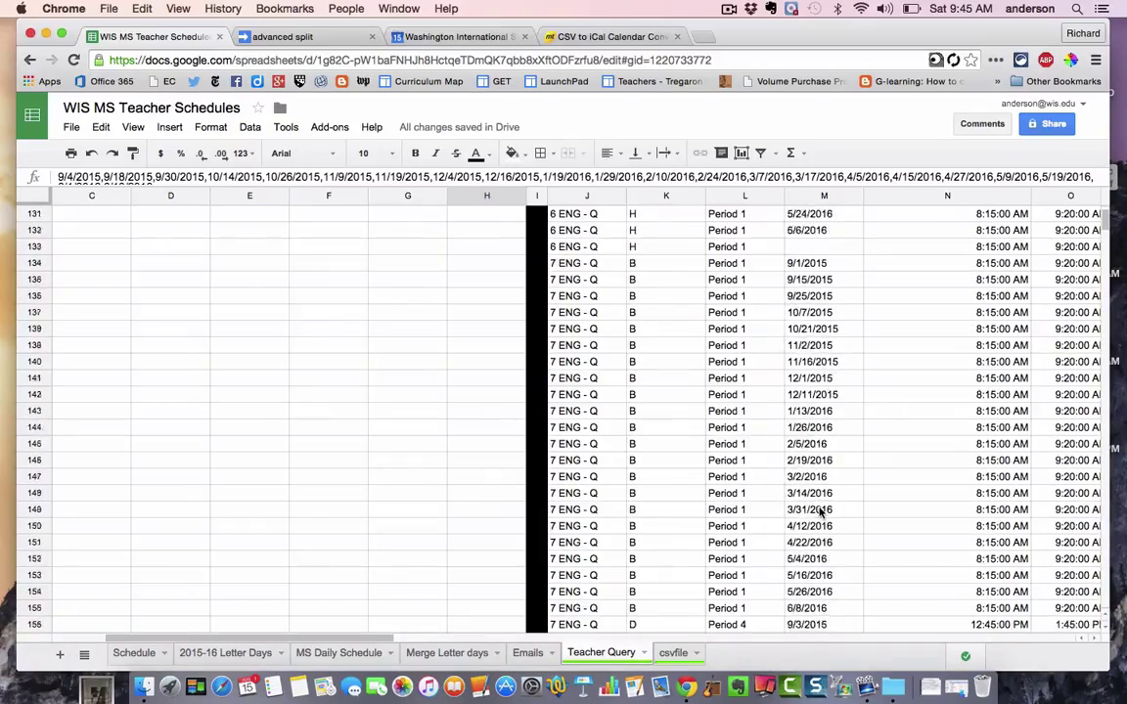
scroll(821, 511, "down", 20)
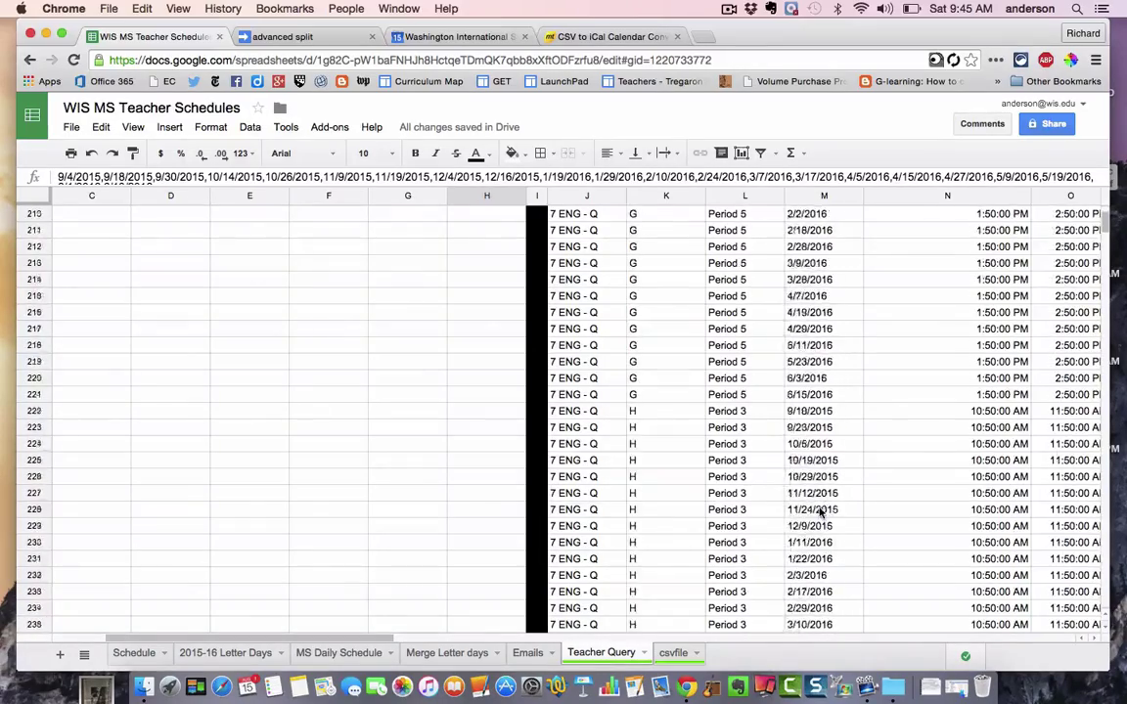
scroll(821, 511, "down", 20)
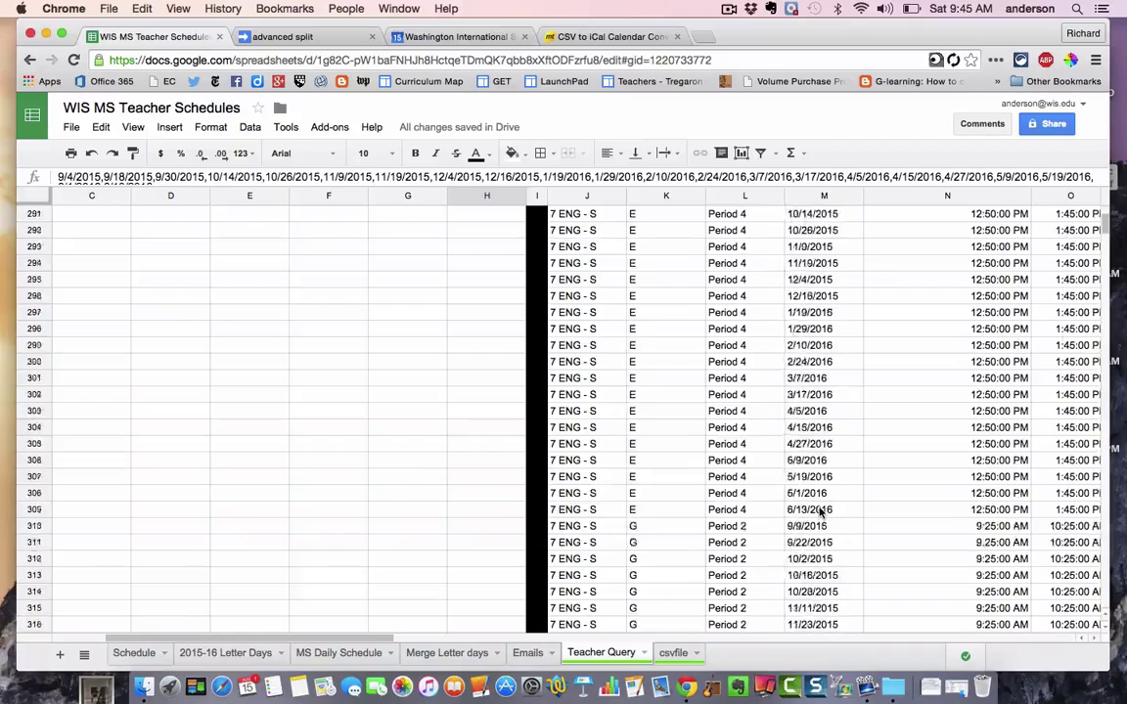
scroll(822, 512, "down", 16)
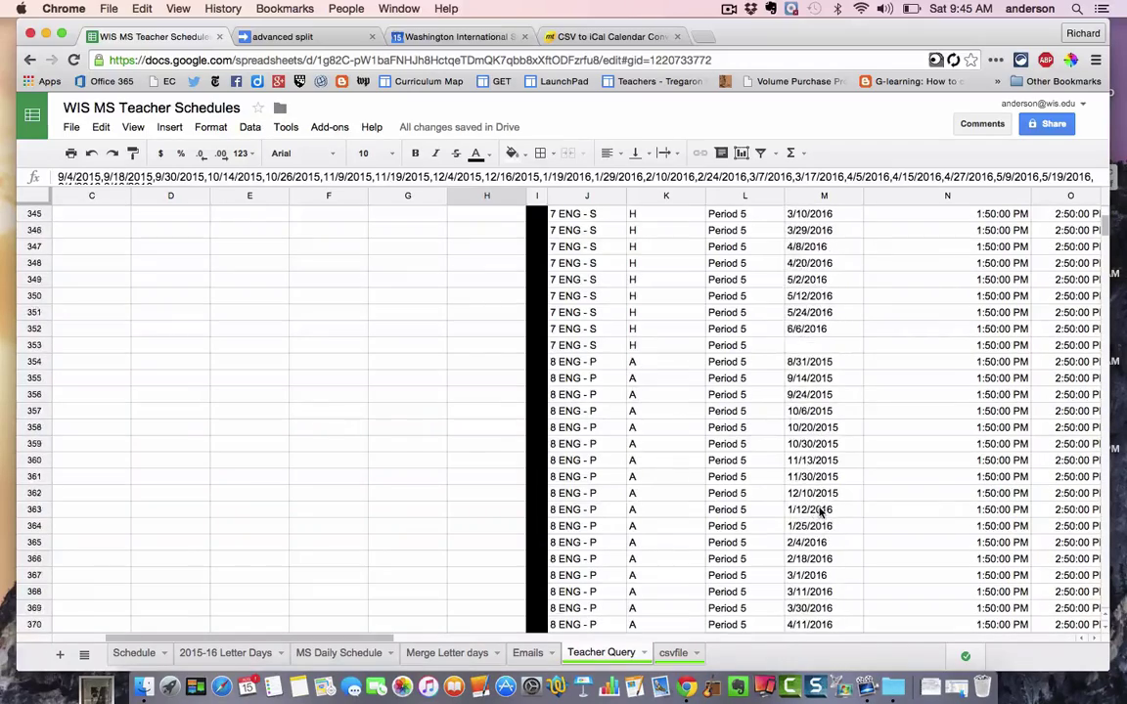
scroll(822, 512, "down", 16)
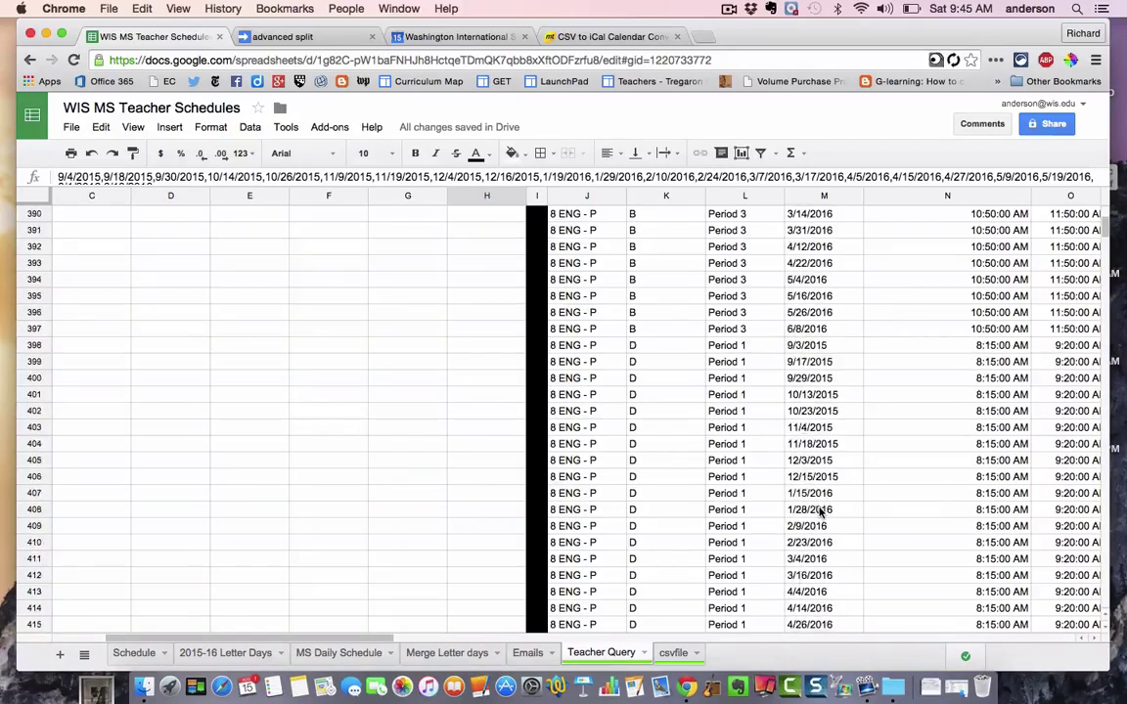
scroll(822, 512, "down", 20)
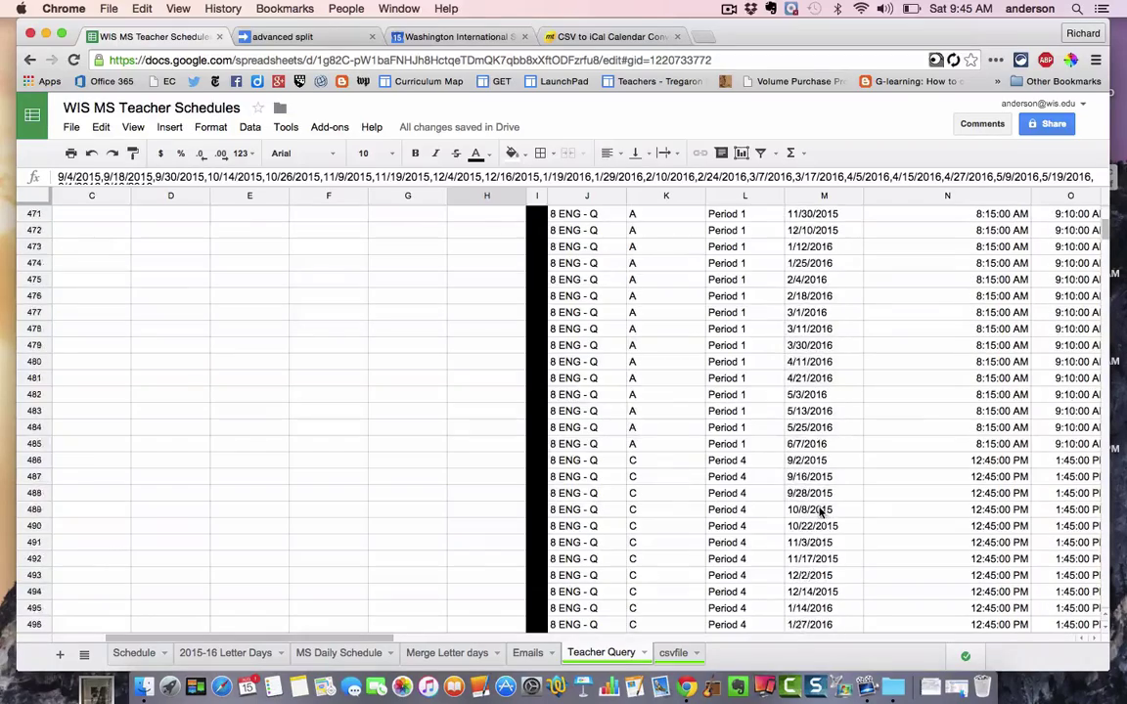
scroll(821, 512, "down", 20)
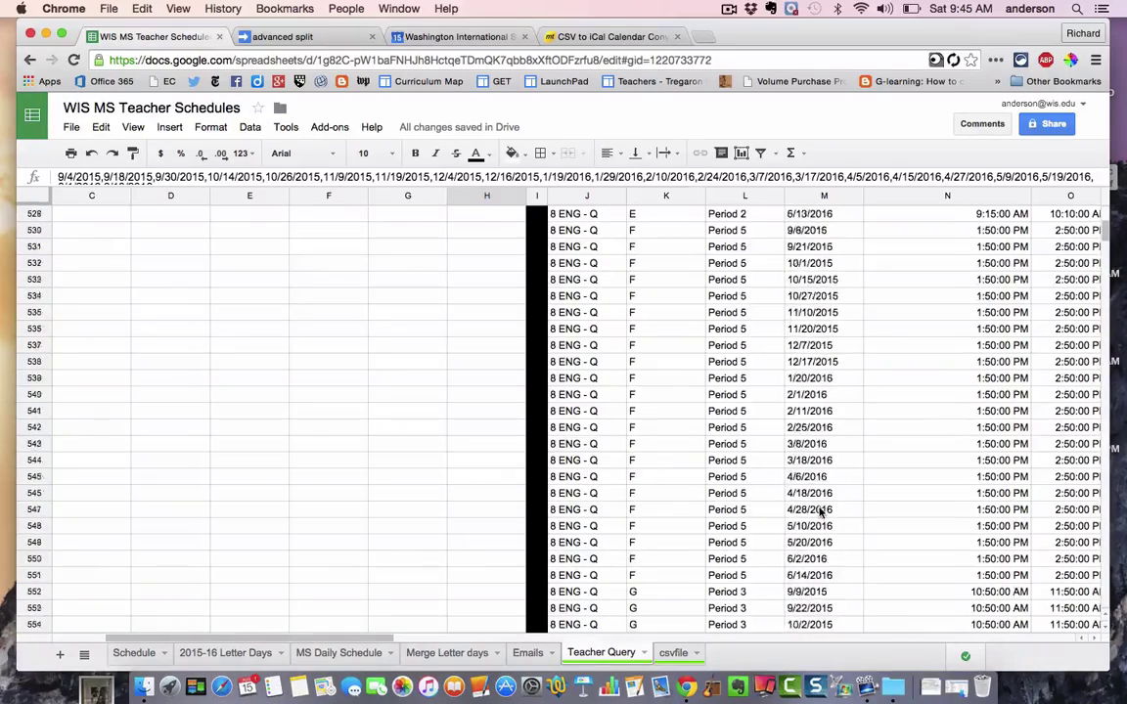
scroll(820, 511, "down", 1)
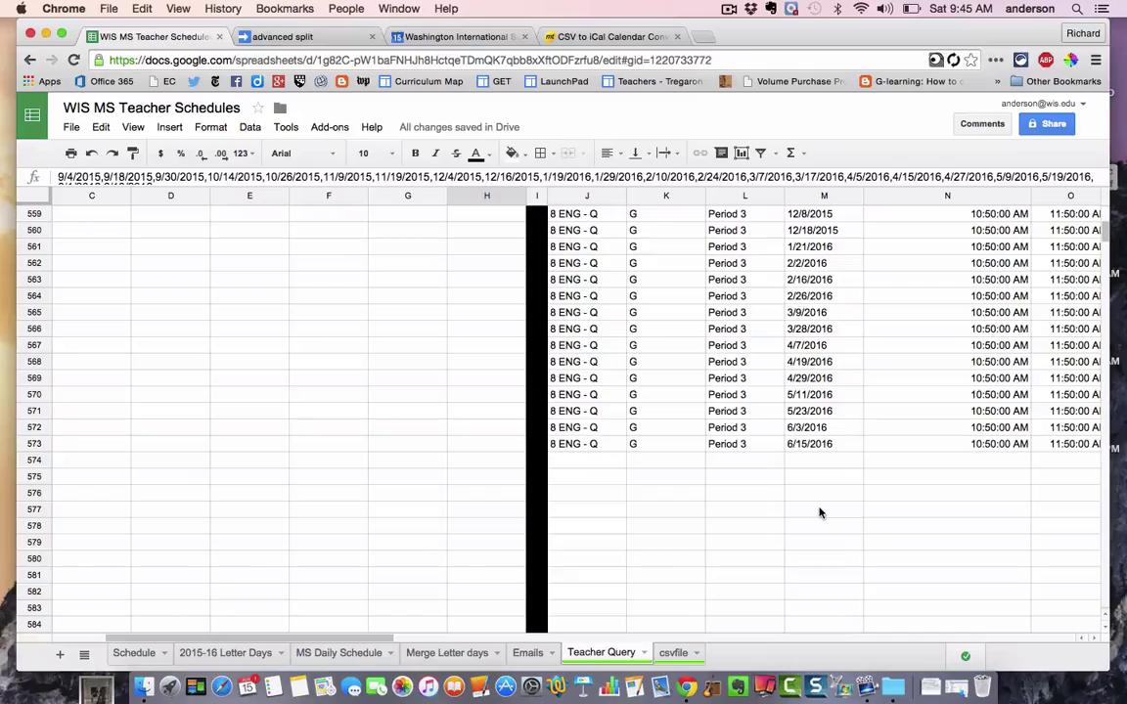
scroll(819, 512, "up", 20)
scroll(820, 512, "left", 1)
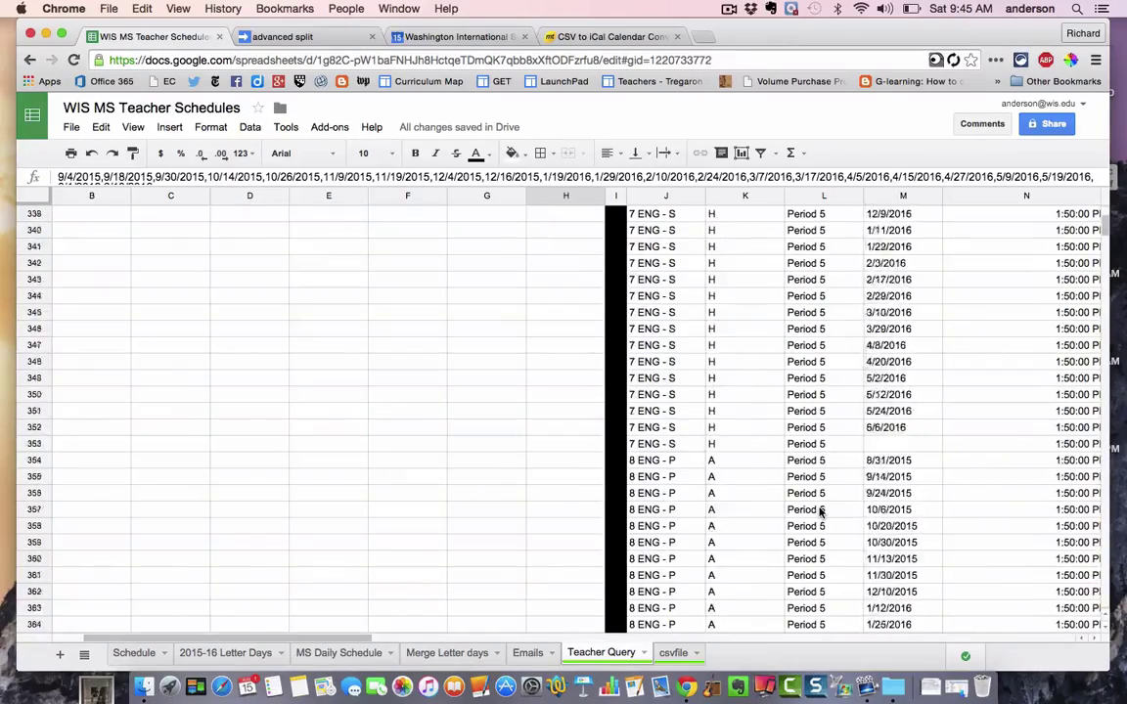
scroll(819, 512, "up", 20)
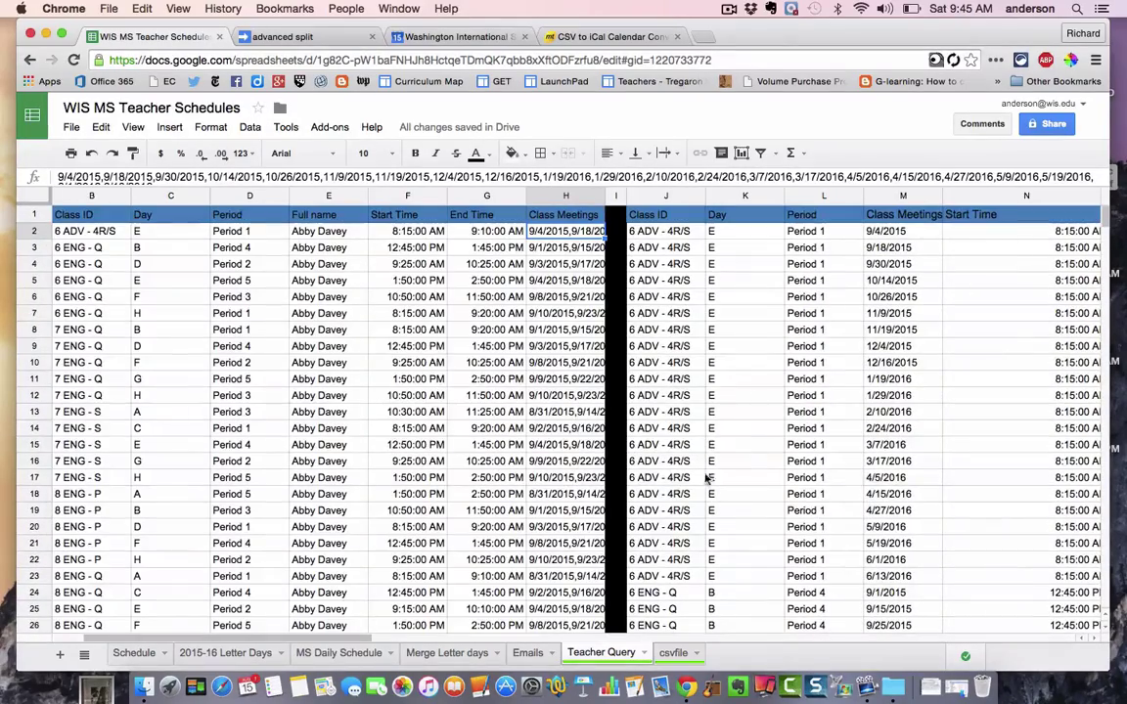
scroll(115, 238, "left", 1)
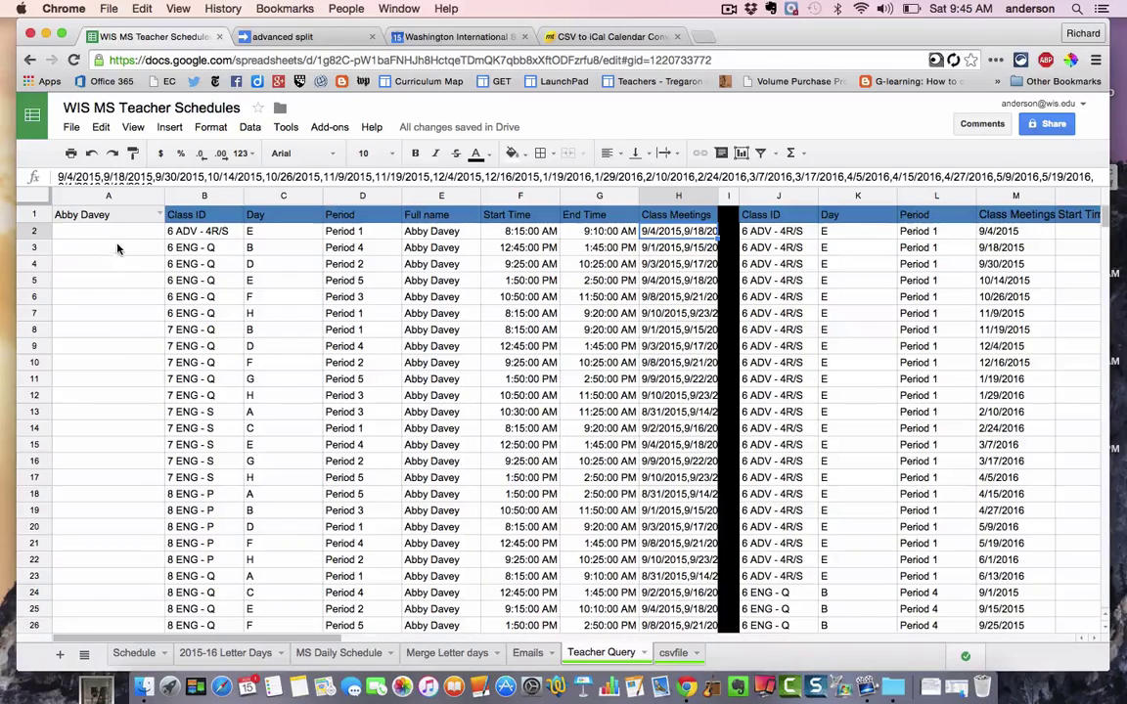
left_click(98, 219)
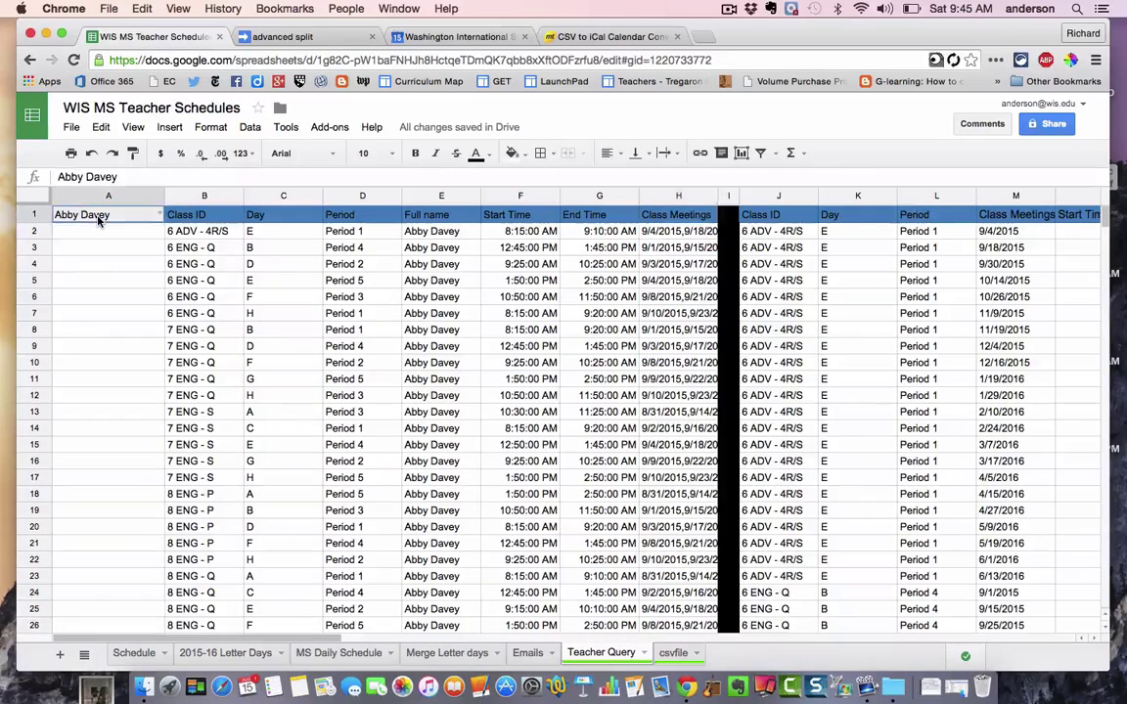
- Download the csvfile sheet as comma-separated values and switch to the CSV to iCal Calendar Convertor page
left_click(675, 656)
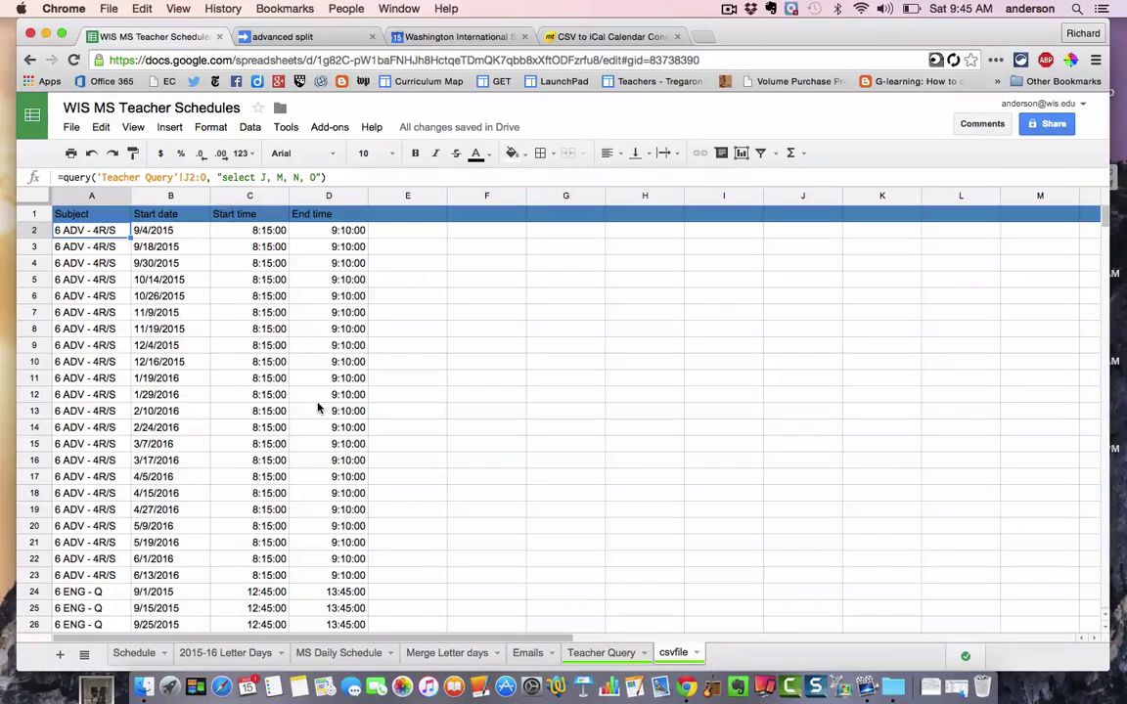
left_click(72, 127)
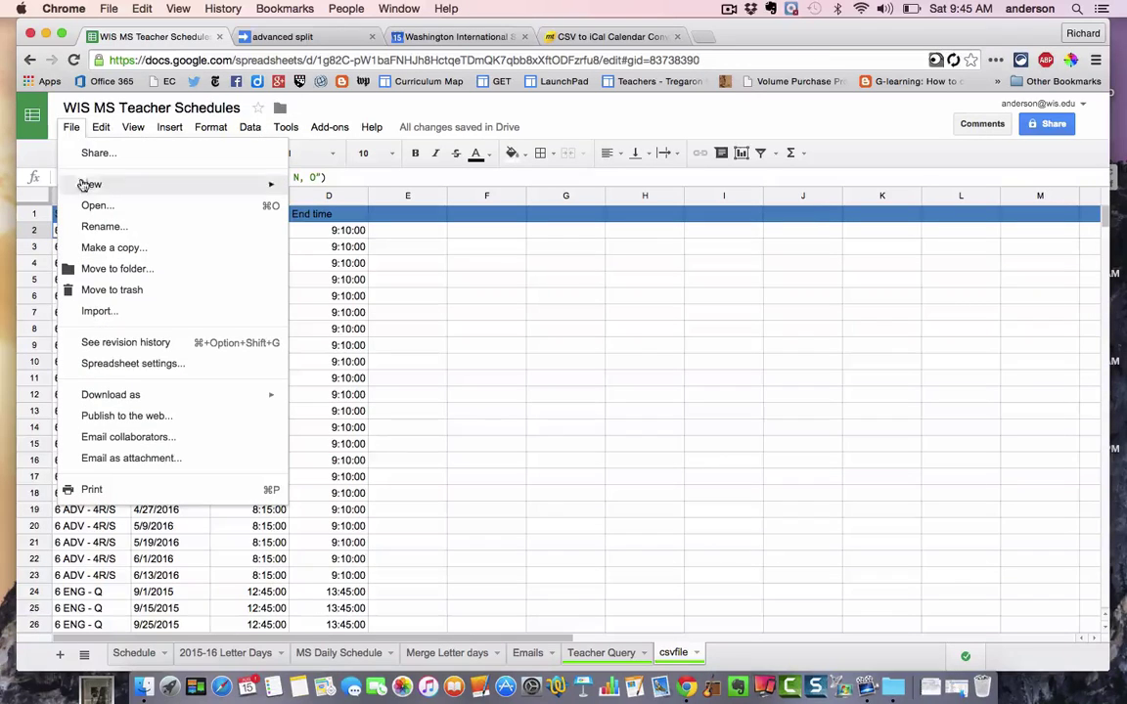
mouse_move(179, 403)
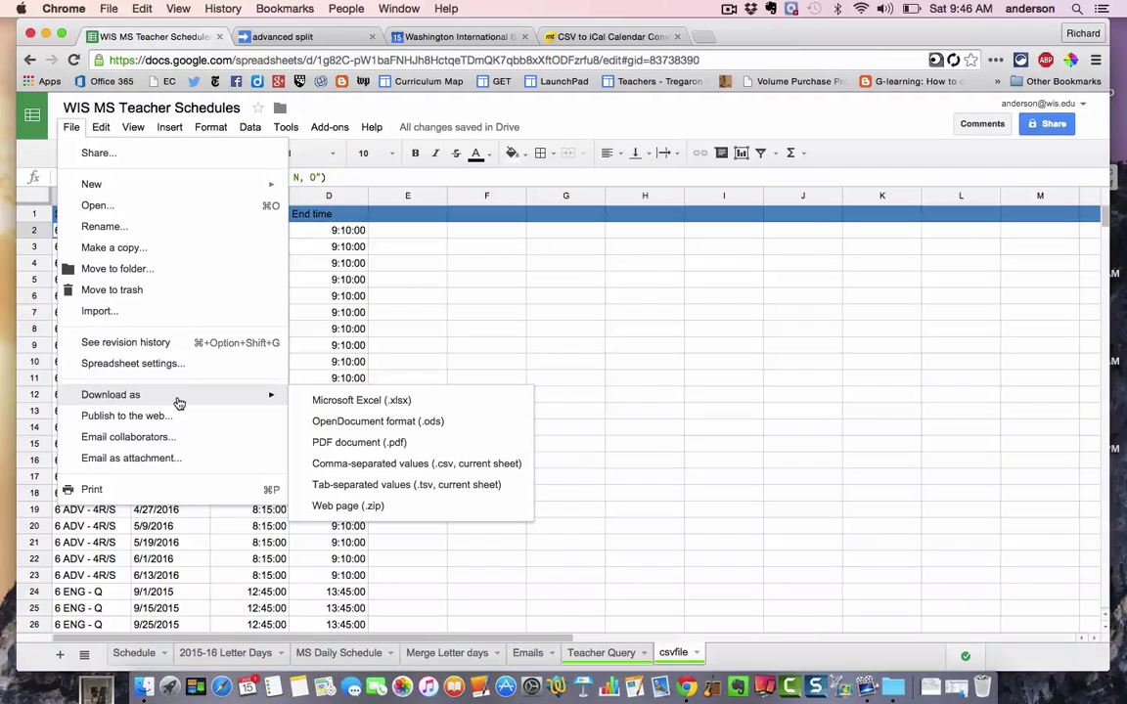
left_click(381, 463)
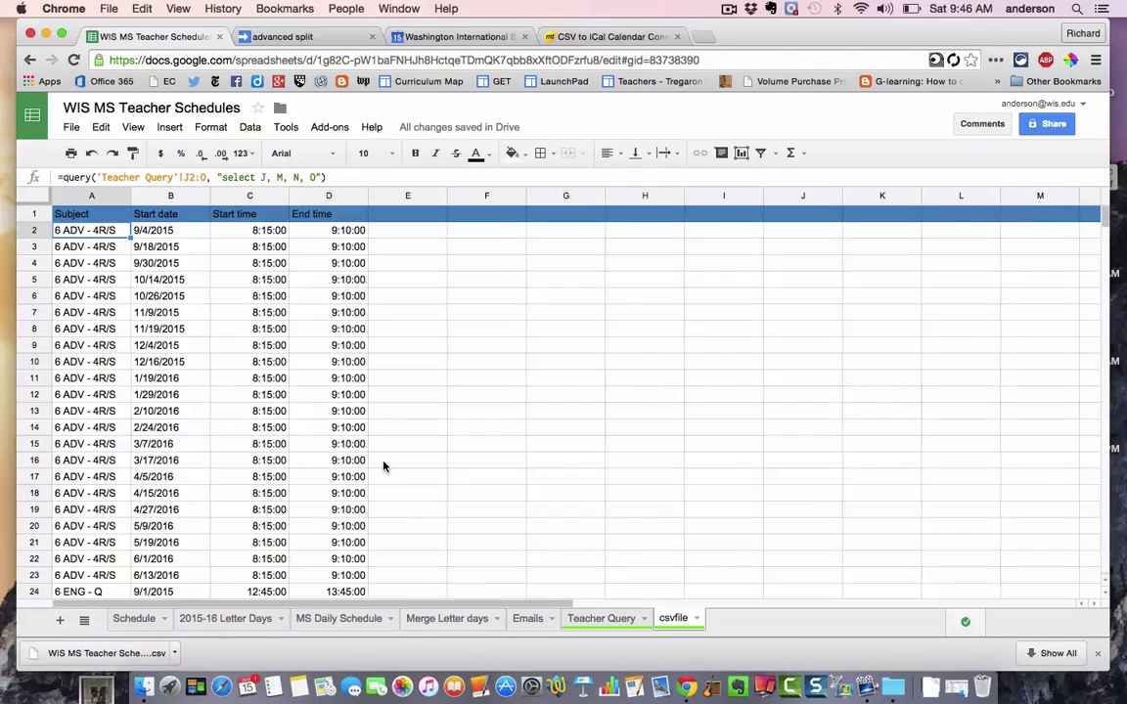
left_click(610, 37)
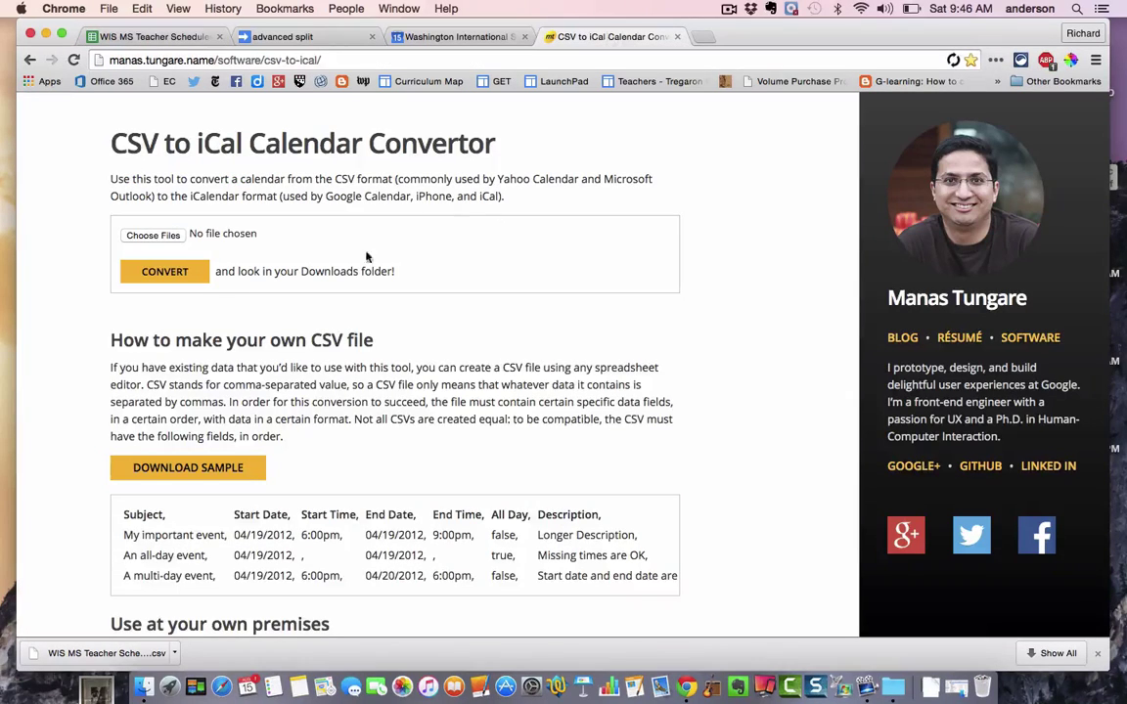
left_click(153, 236)
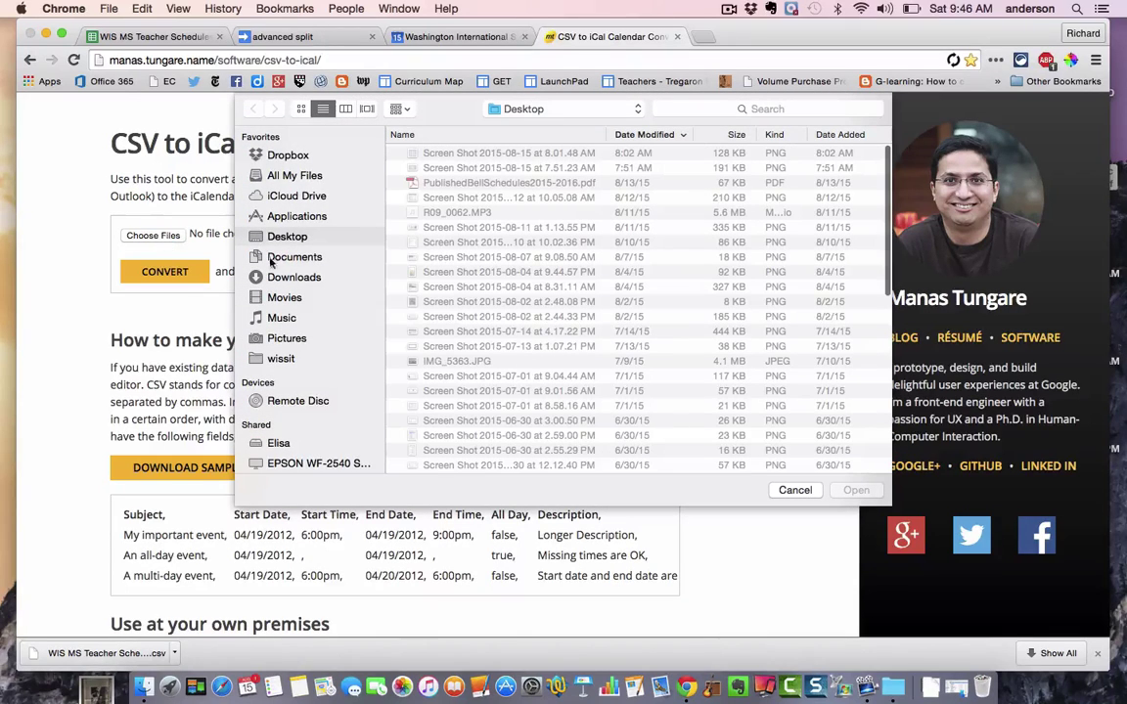
left_click(285, 277)
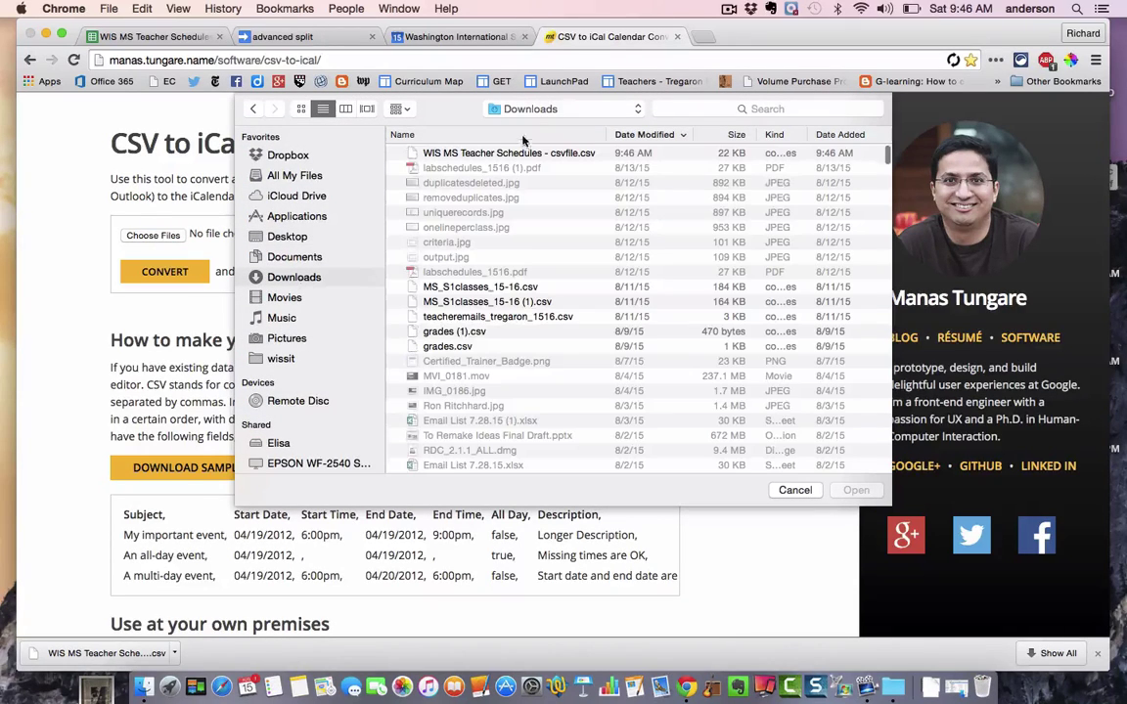
left_click(458, 153)
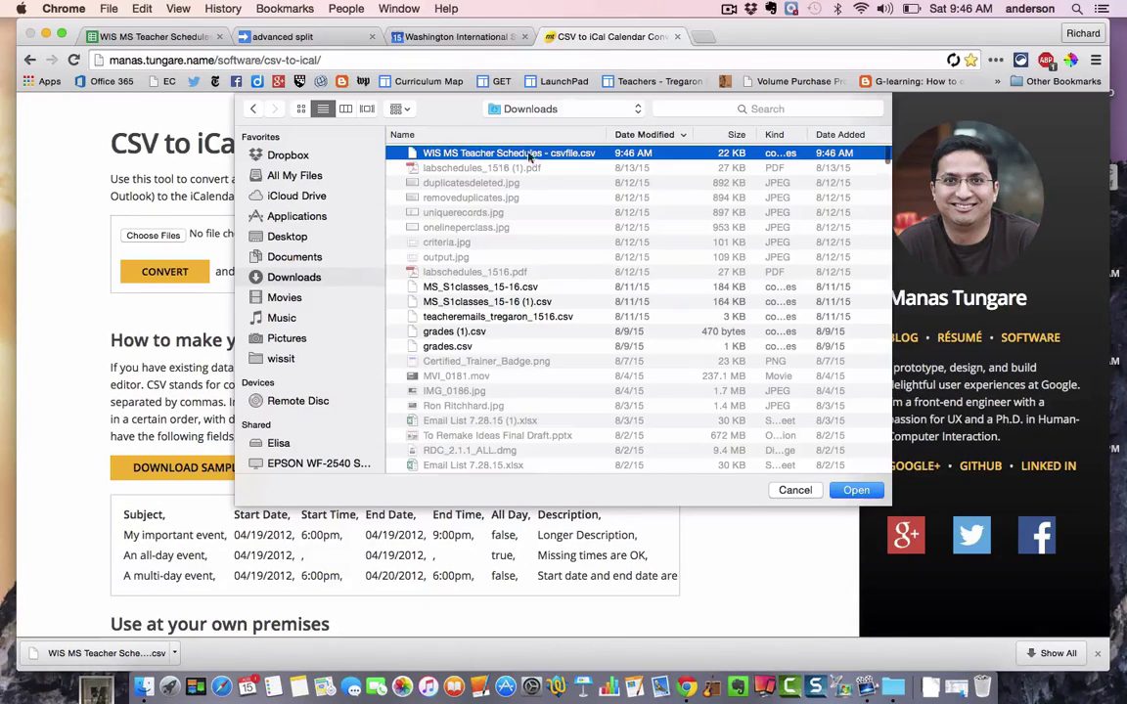
left_click(795, 490)
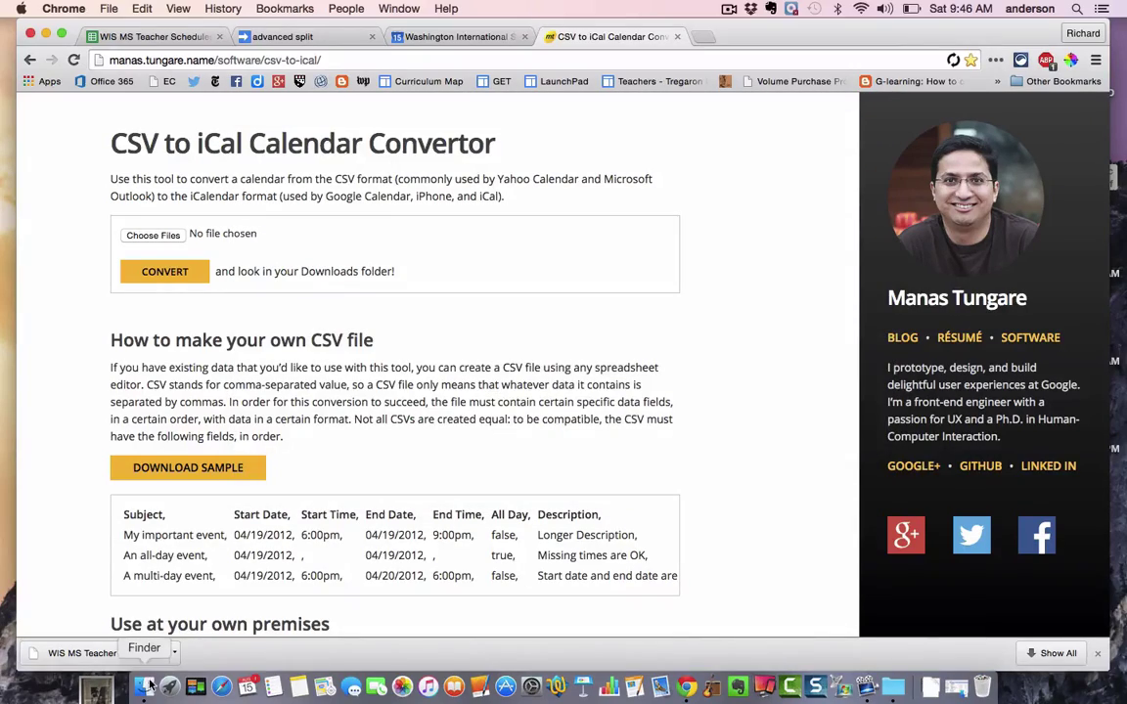
- Rename the newly downloaded csvfile CSV in the Finder Downloads folder as abbey.csv and close the folder window
left_click(144, 686)
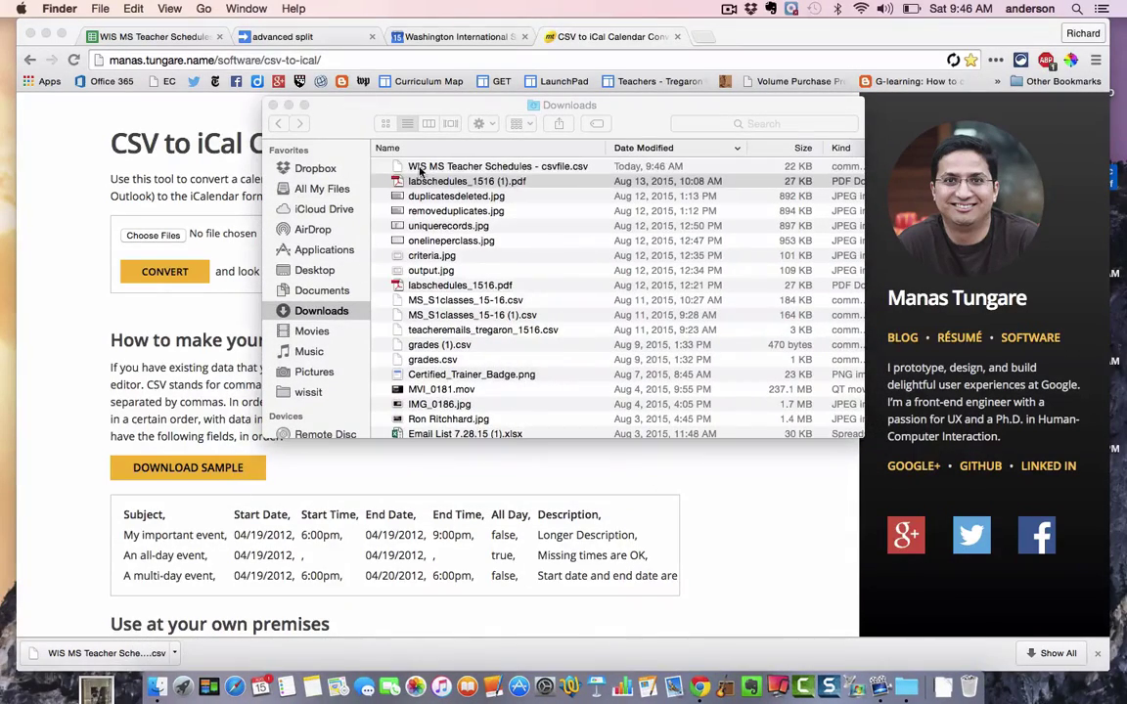
left_click(440, 166)
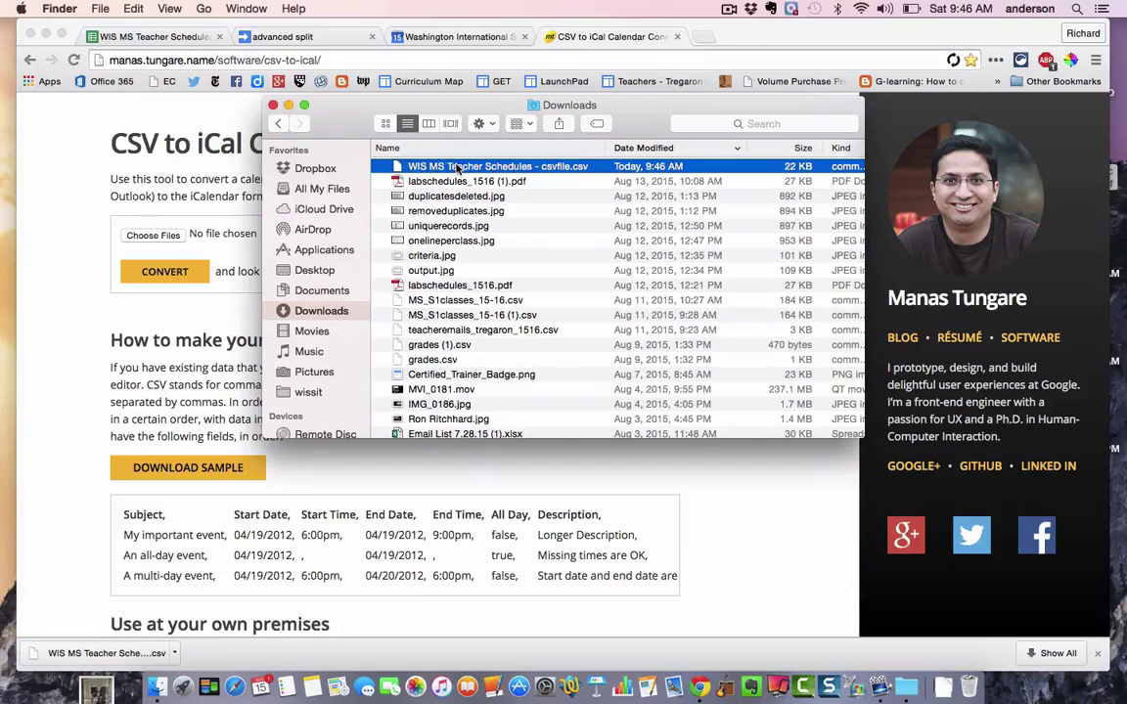
key("Return")
type("abbey")
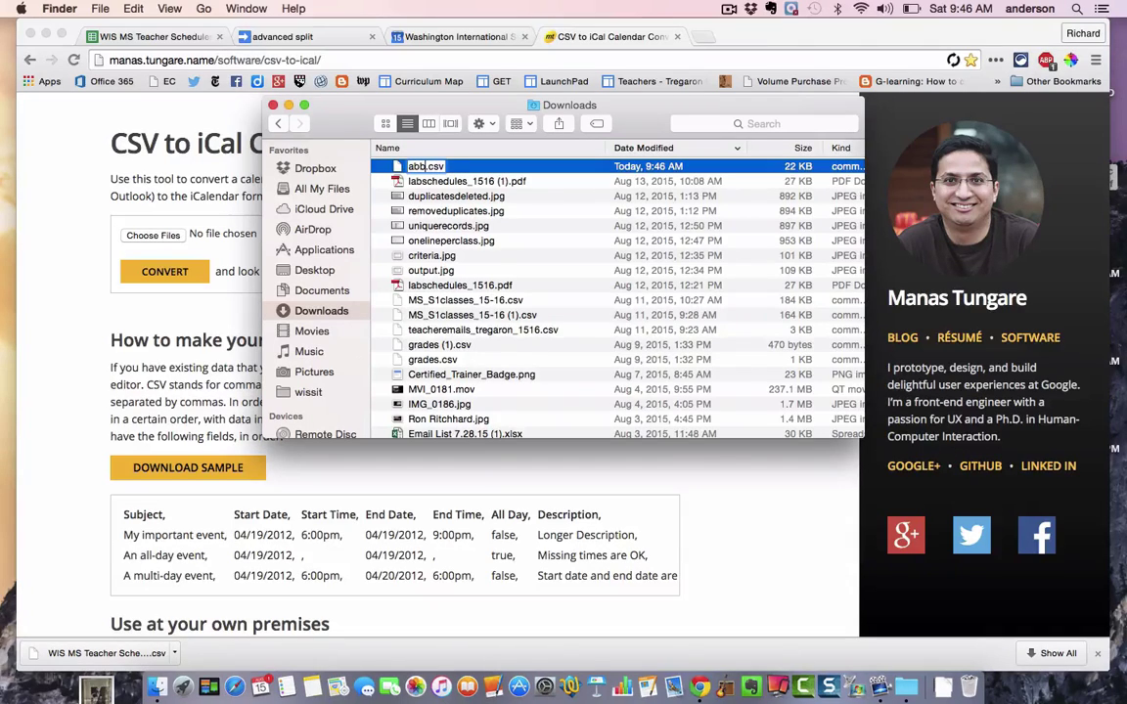
key("Return")
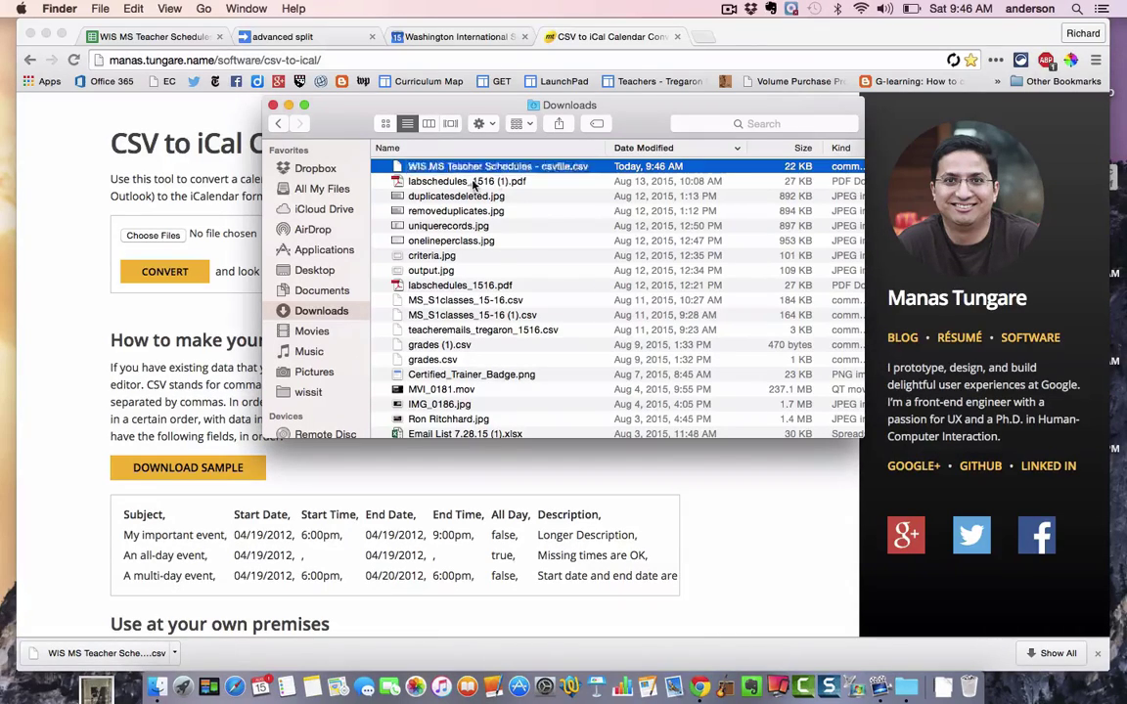
key("Down")
left_click(437, 169)
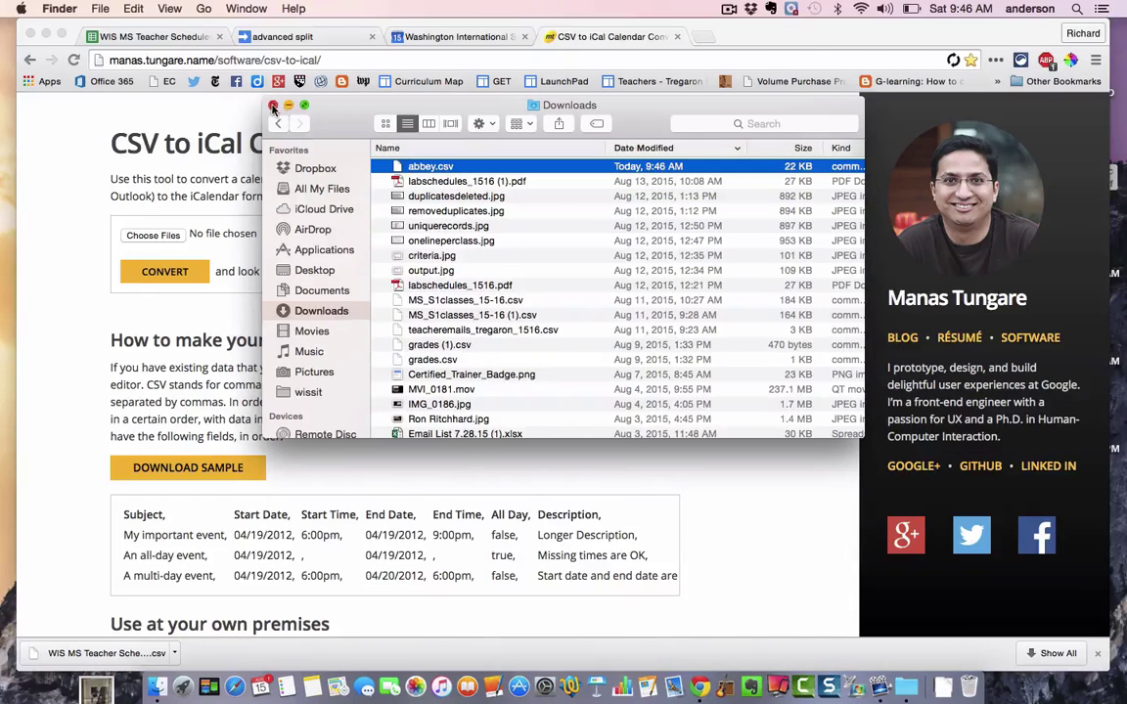
left_click(273, 105)
- Choose abbey.csv from Downloads in the CSV to iCal convertor and convert it to an iCal file
left_click(177, 242)
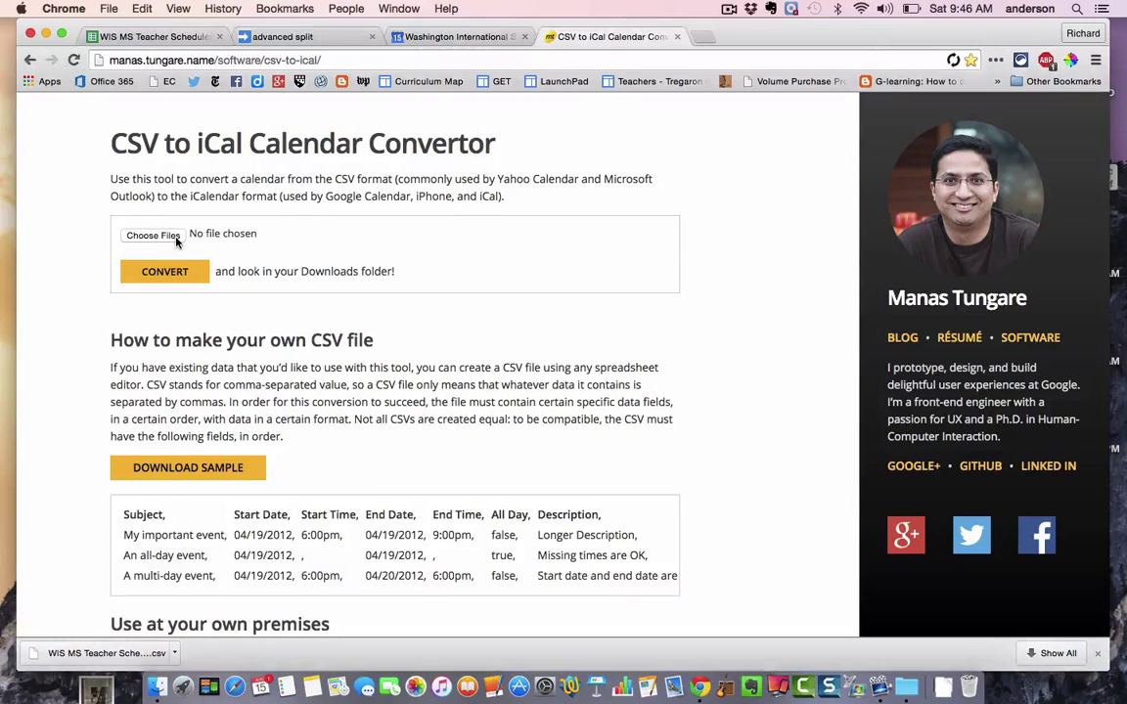
left_click(161, 235)
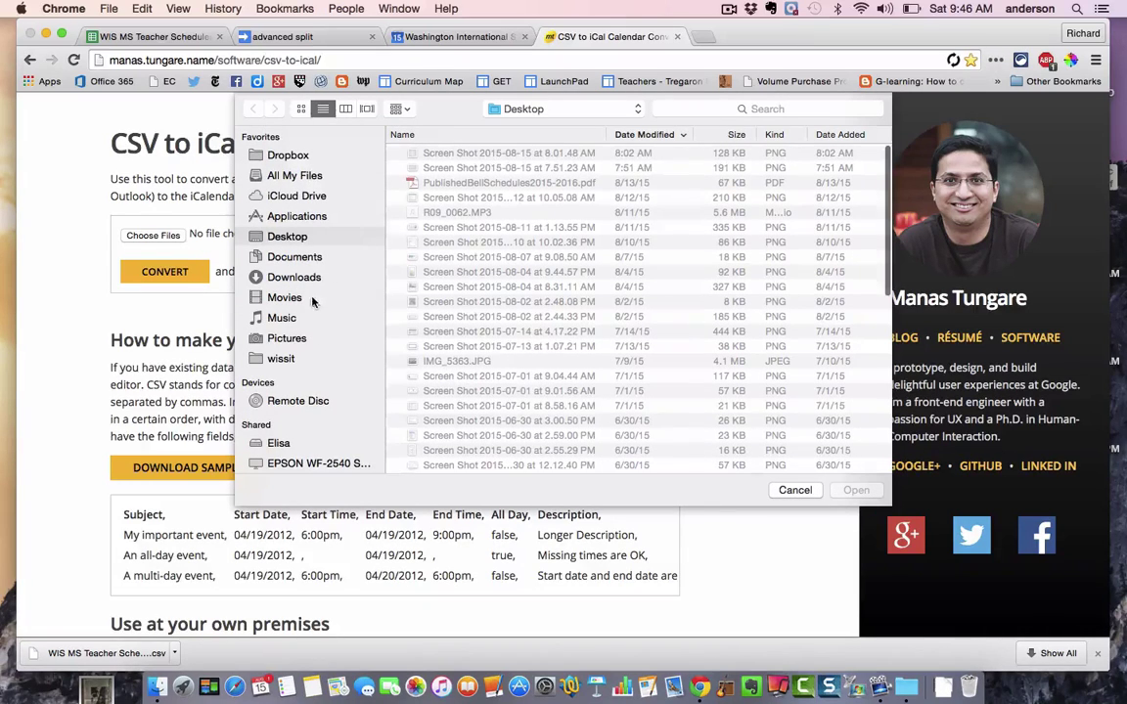
left_click(311, 281)
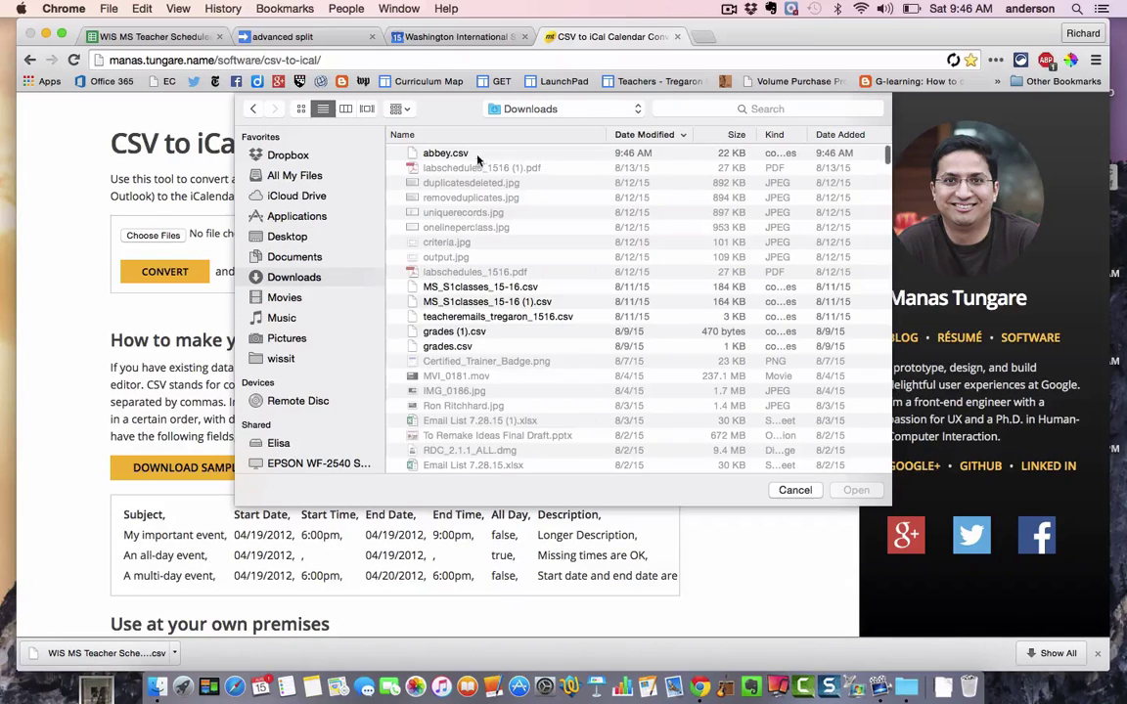
left_click(433, 150)
left_click(856, 491)
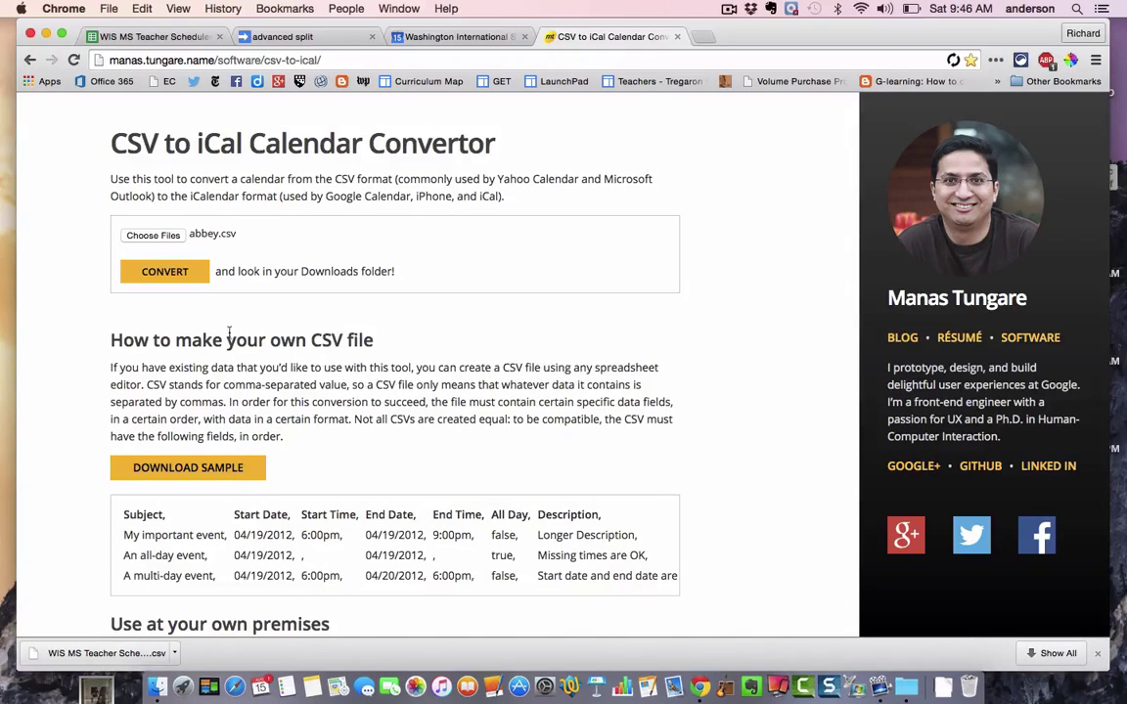
left_click(164, 273)
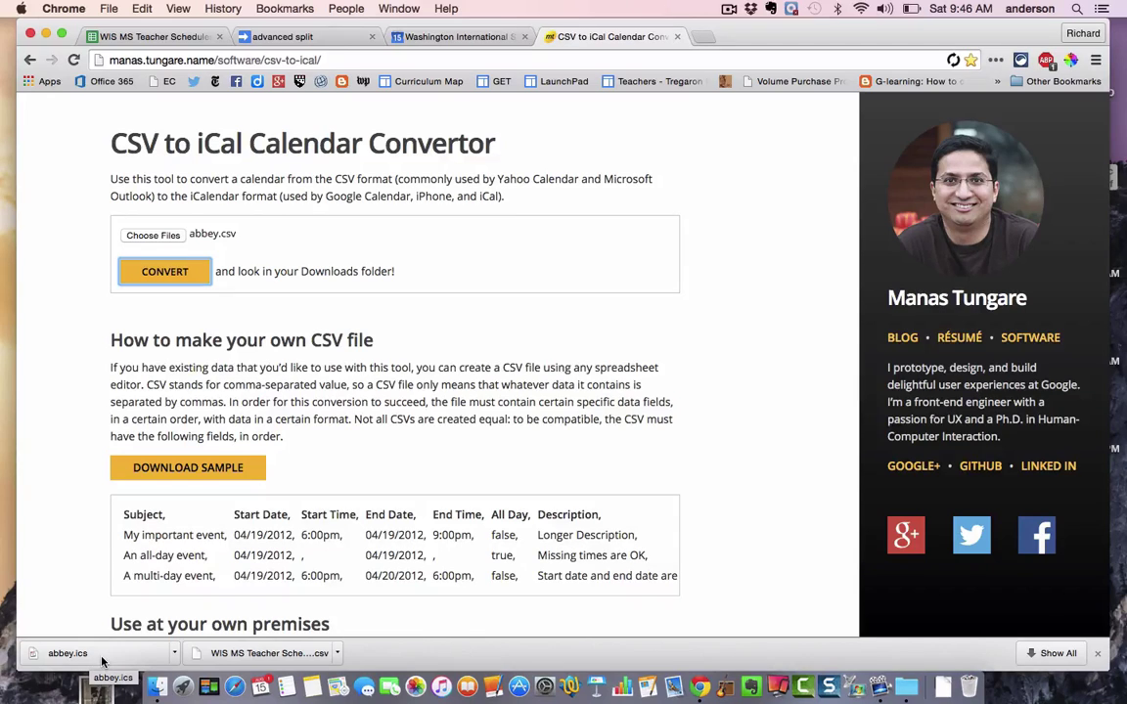
- Switch to Google Calendar, find My Schedule among the personal calendars and open the calendar settings
left_click(460, 38)
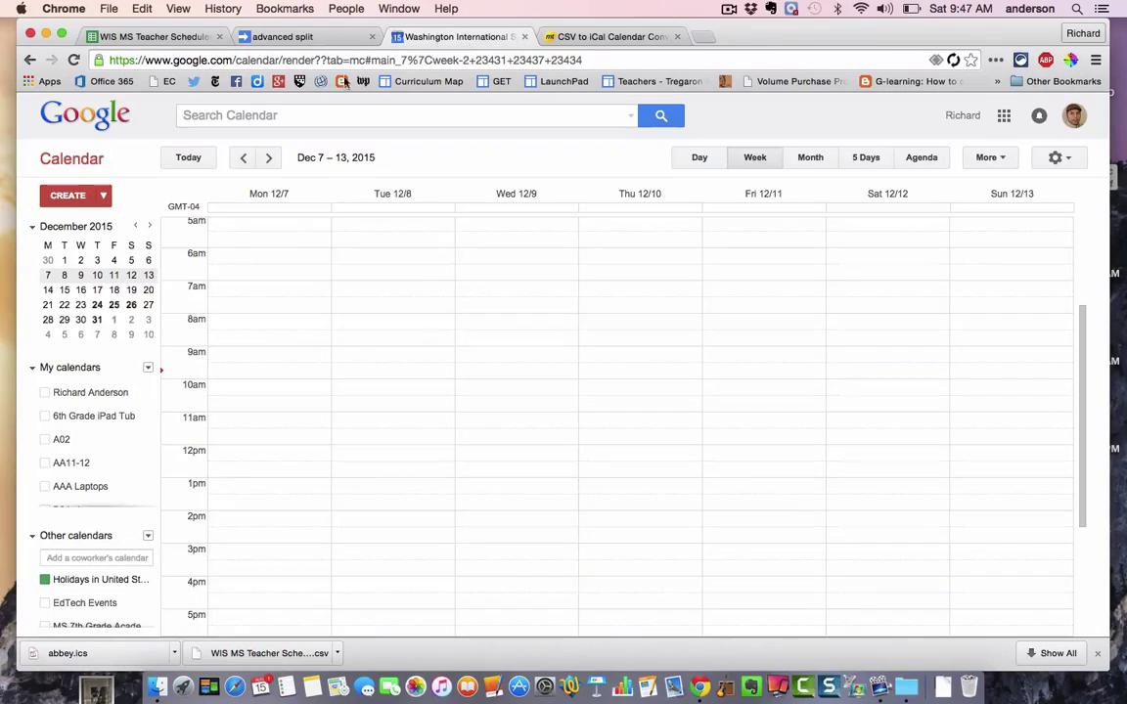
scroll(91, 450, "down", 5)
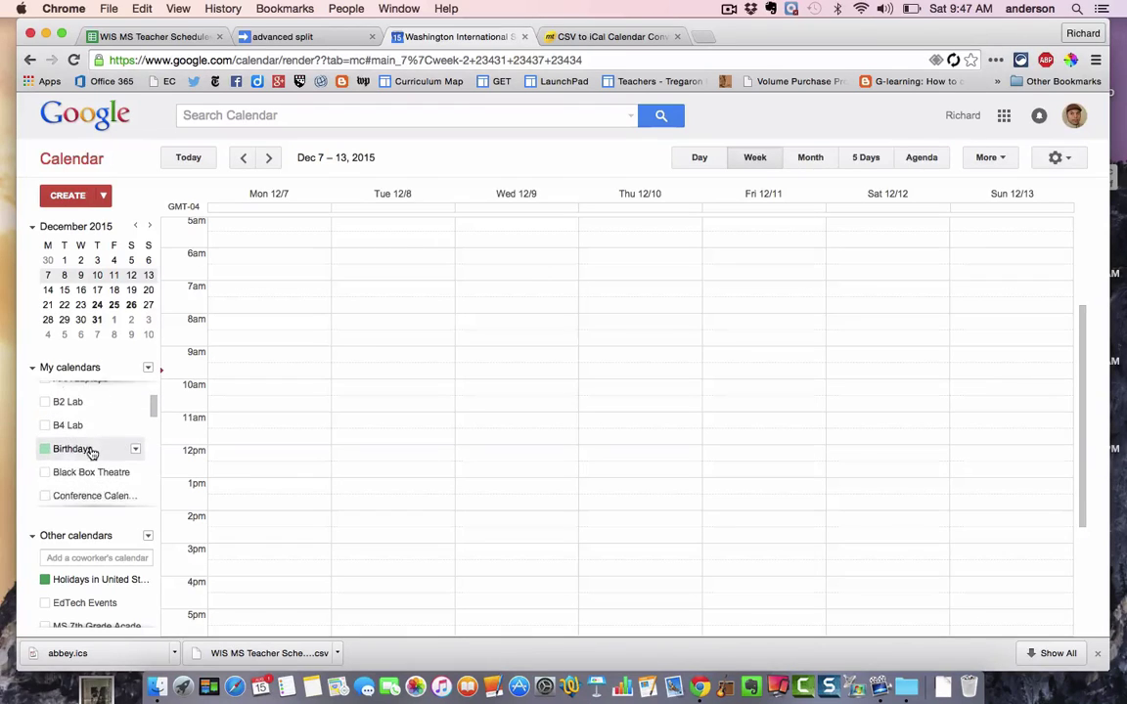
scroll(91, 452, "down", 10)
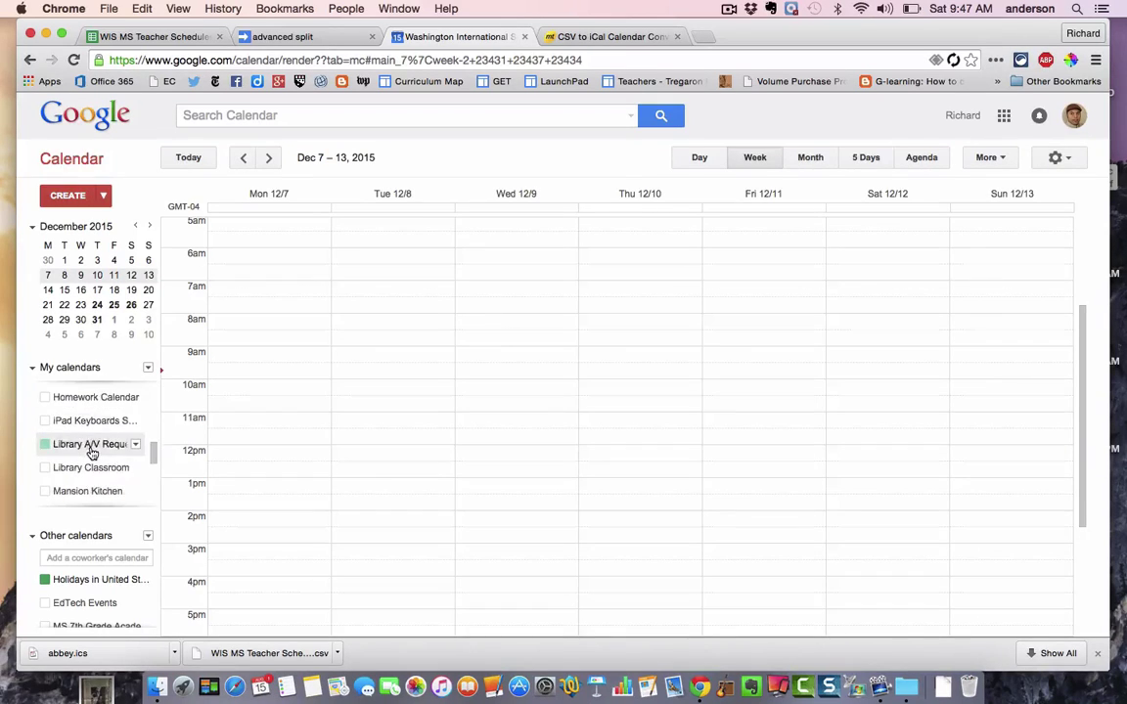
scroll(91, 452, "down", 5)
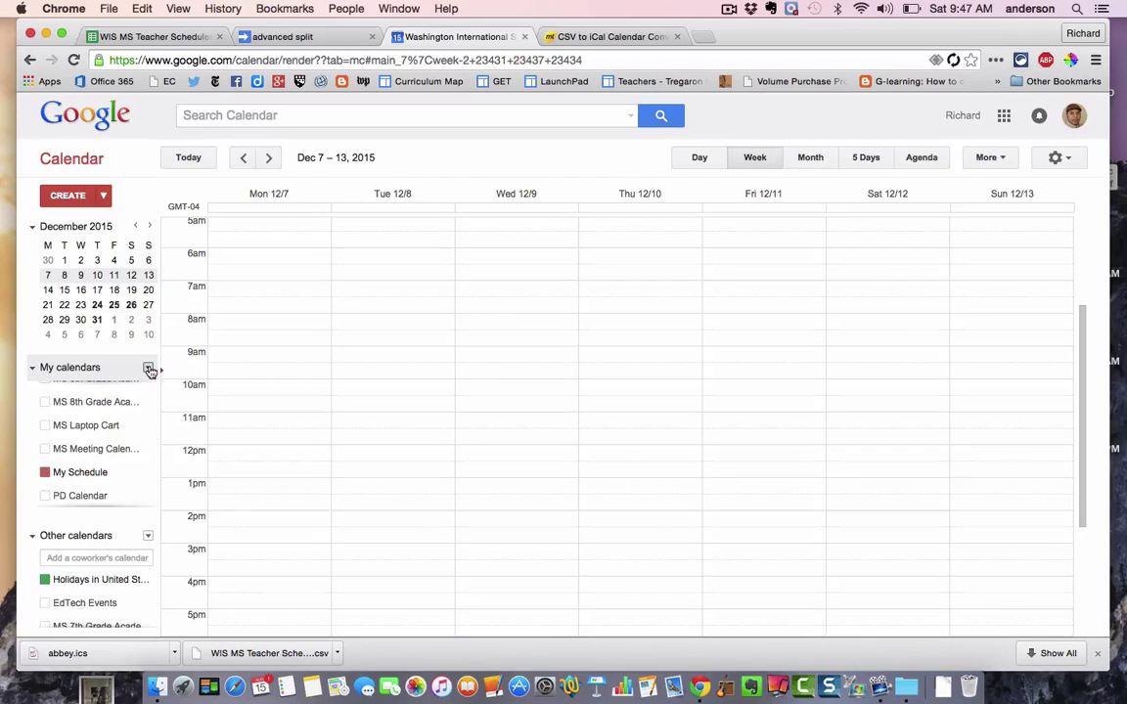
left_click(149, 369)
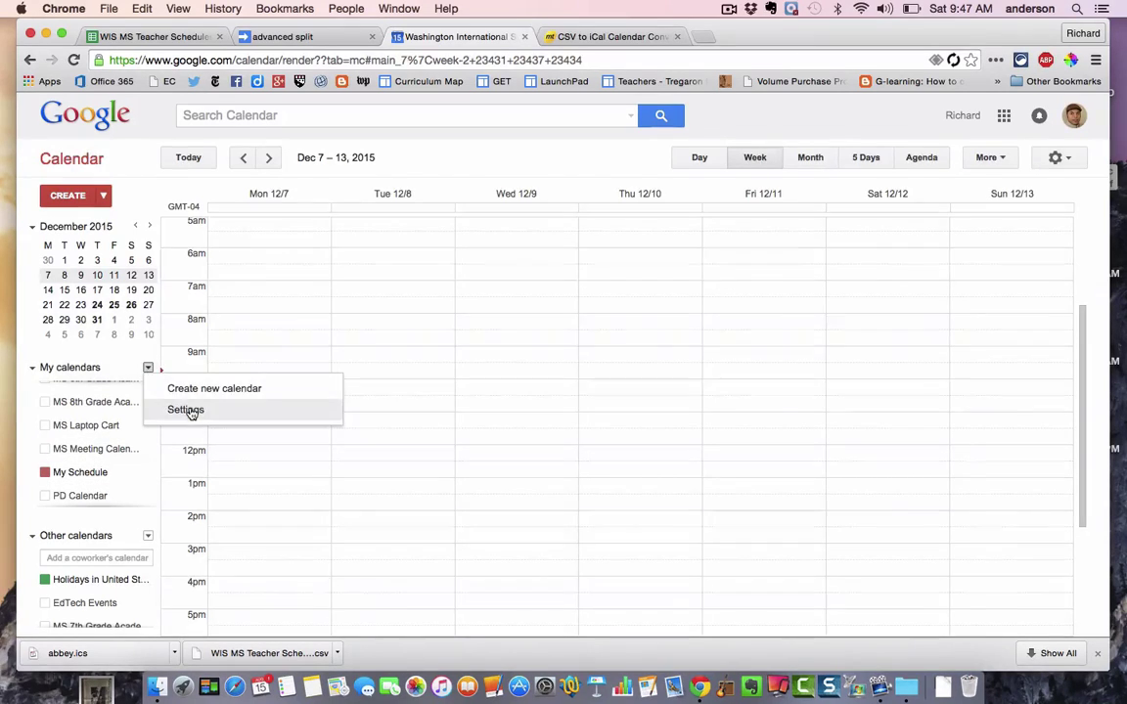
left_click(171, 409)
- Start a calendar import from the calendar settings and choose abbey.ics from Downloads as the file
scroll(186, 431, "down", 3)
scroll(185, 445, "down", 15)
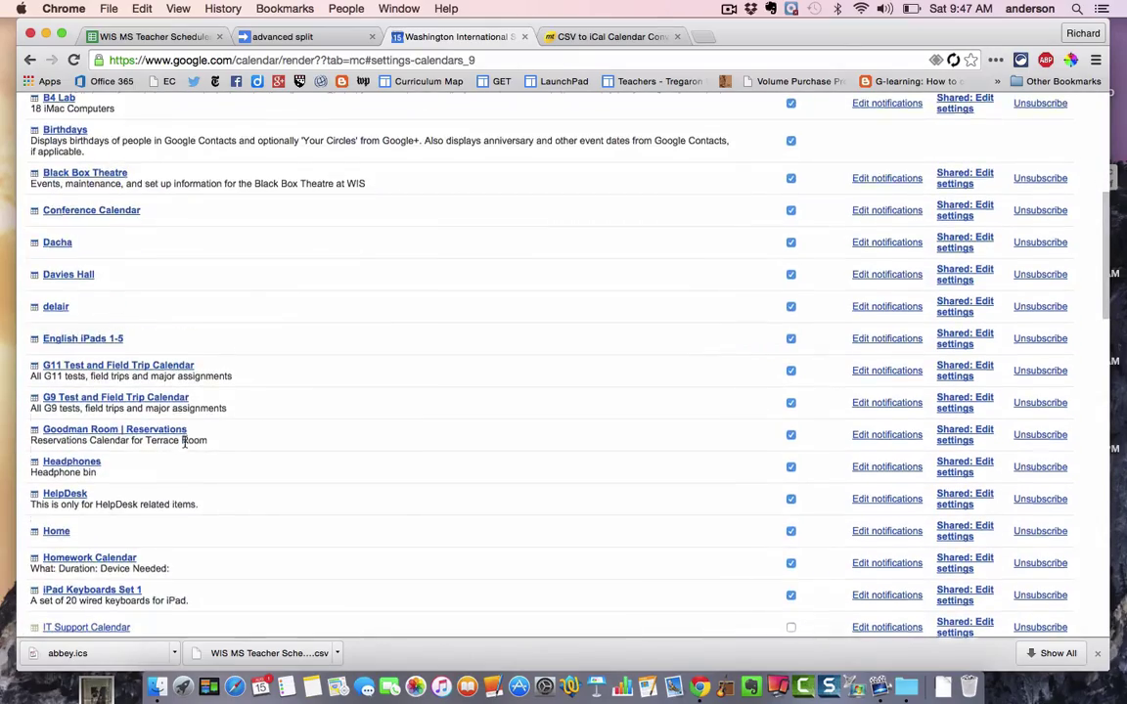
scroll(186, 446, "down", 15)
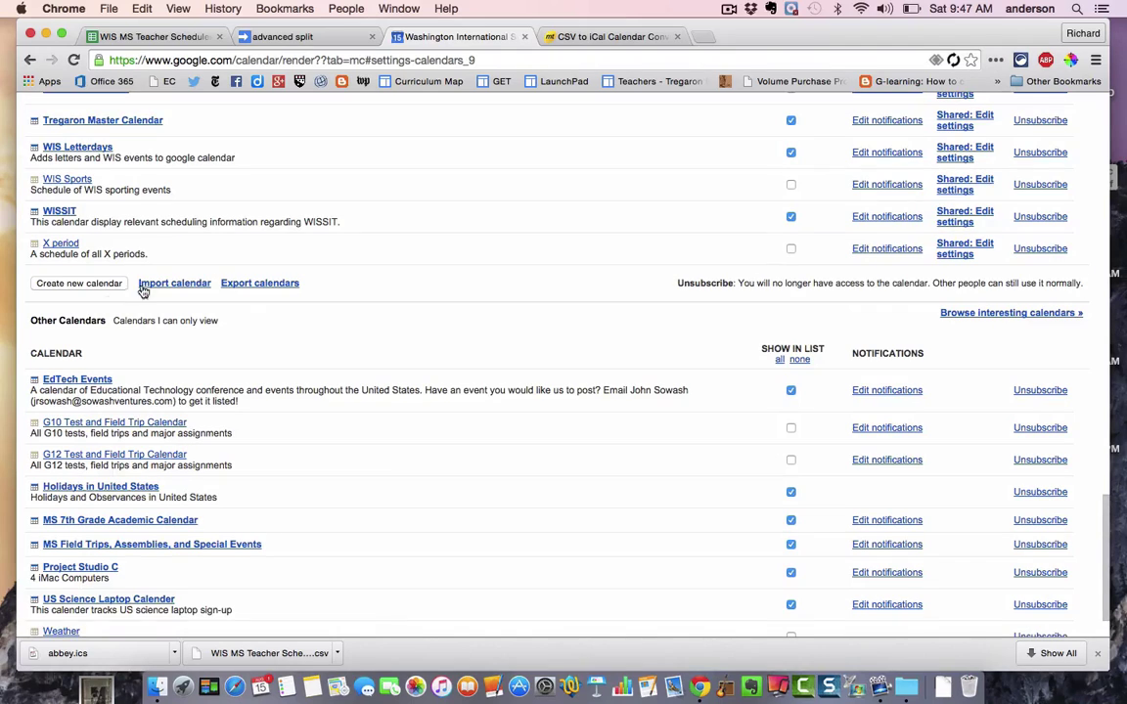
left_click(167, 285)
left_click(520, 320)
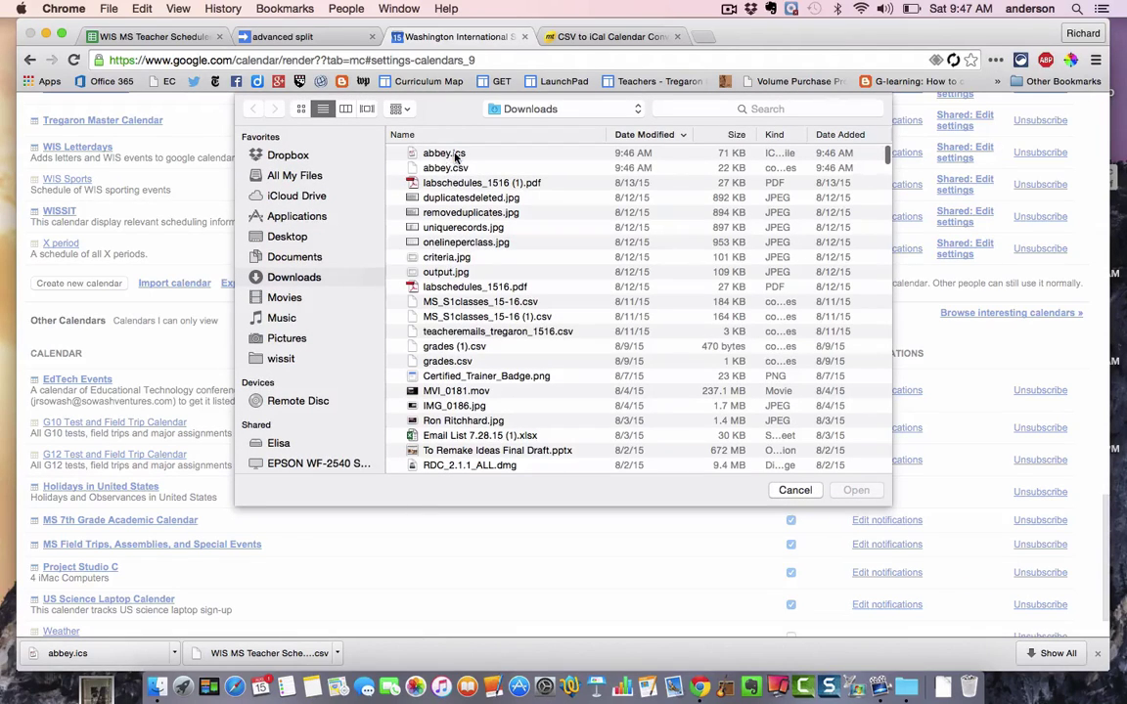
left_click(455, 155)
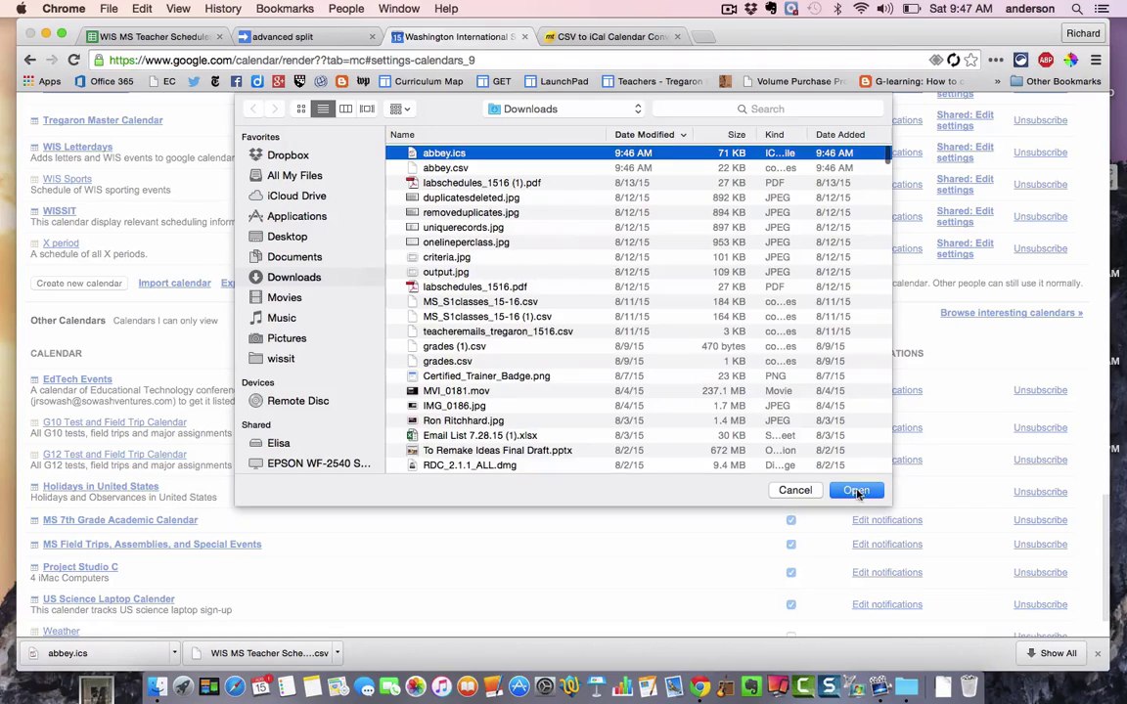
left_click(856, 491)
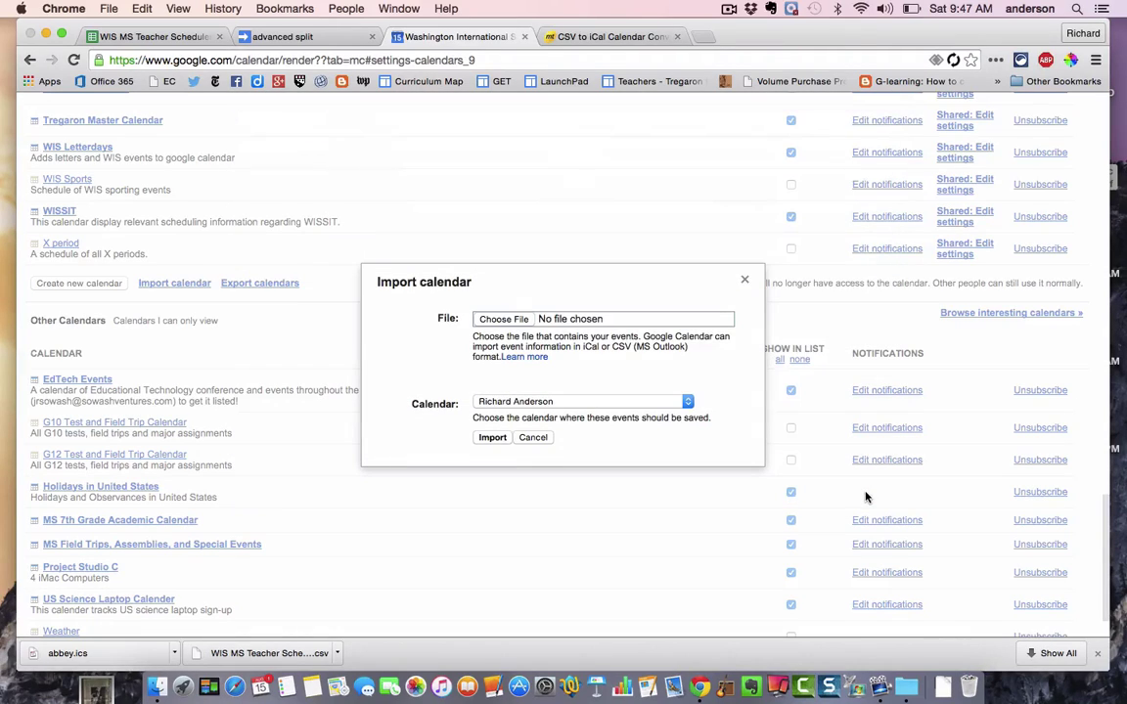
- Set My Schedule as the destination calendar, import the events and dismiss the import summary
left_click(686, 401)
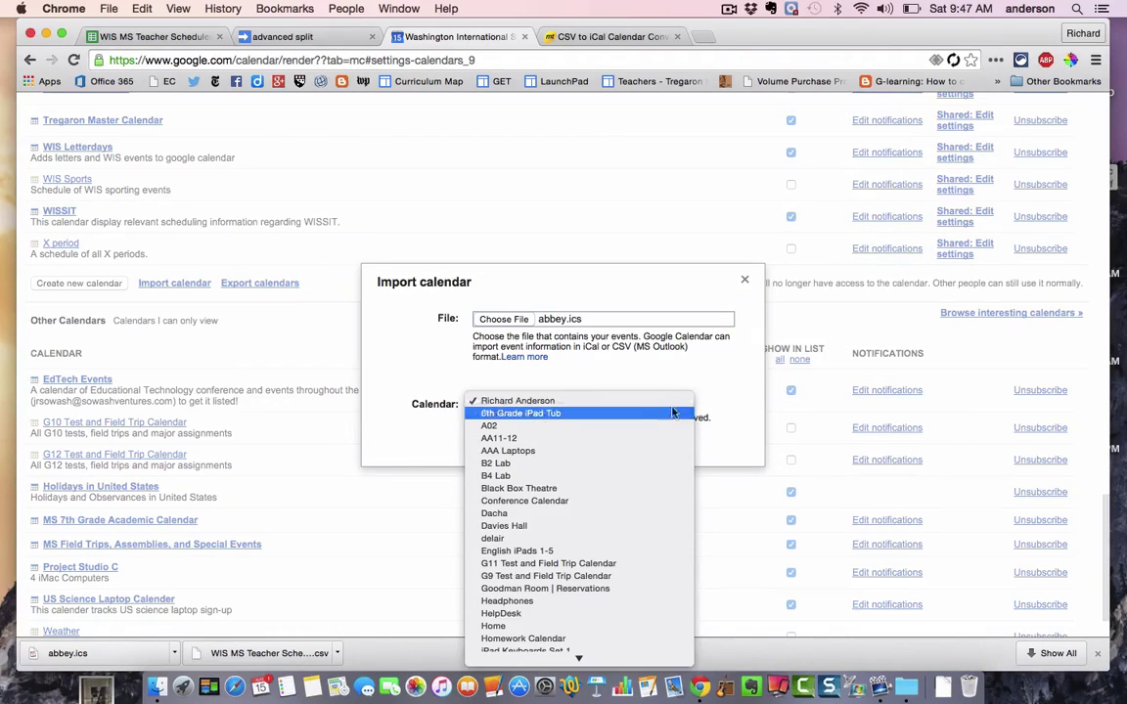
scroll(606, 543, "down", 5)
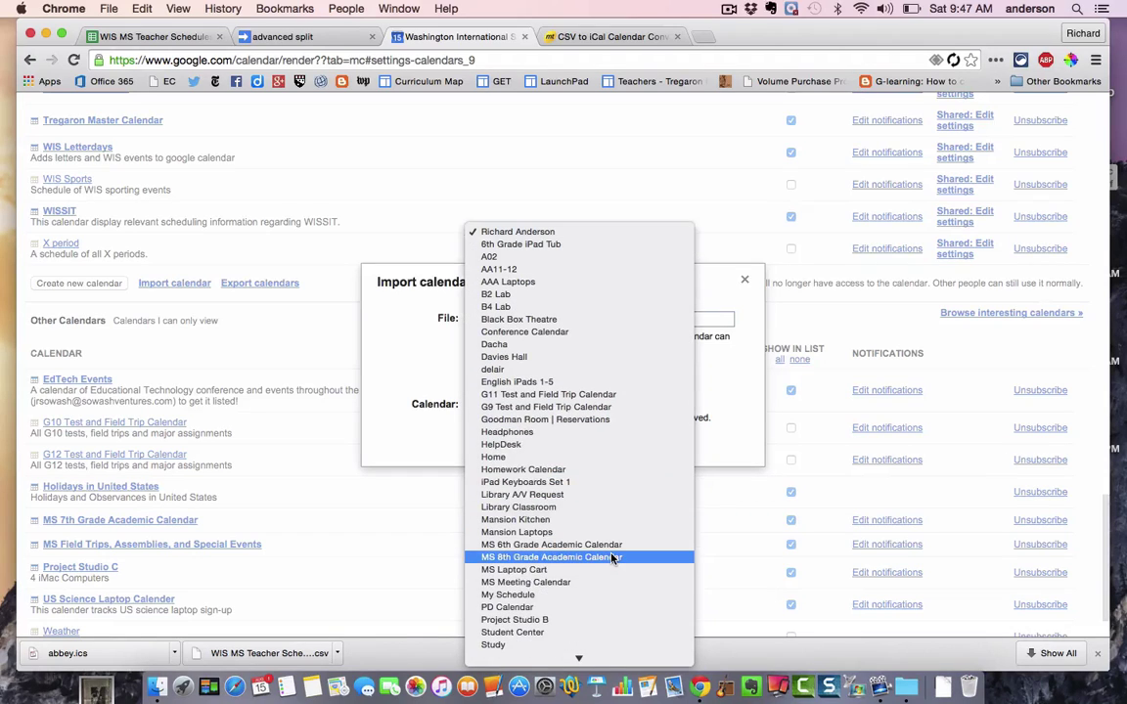
left_click(593, 595)
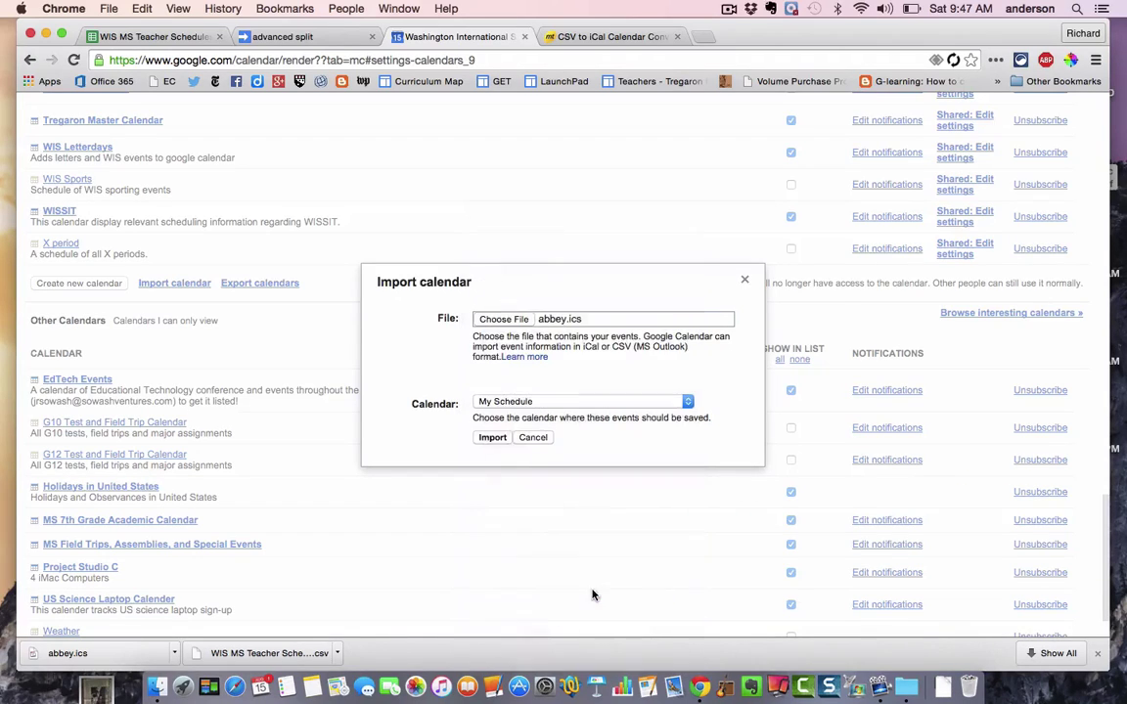
left_click(493, 439)
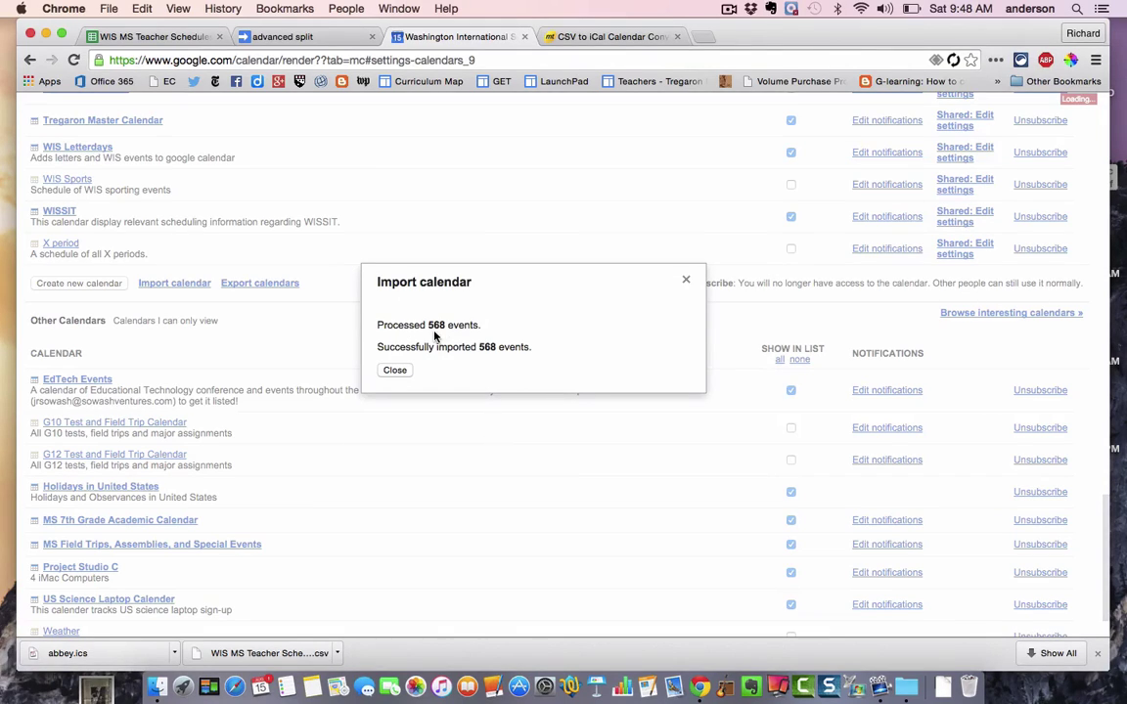
left_click(395, 371)
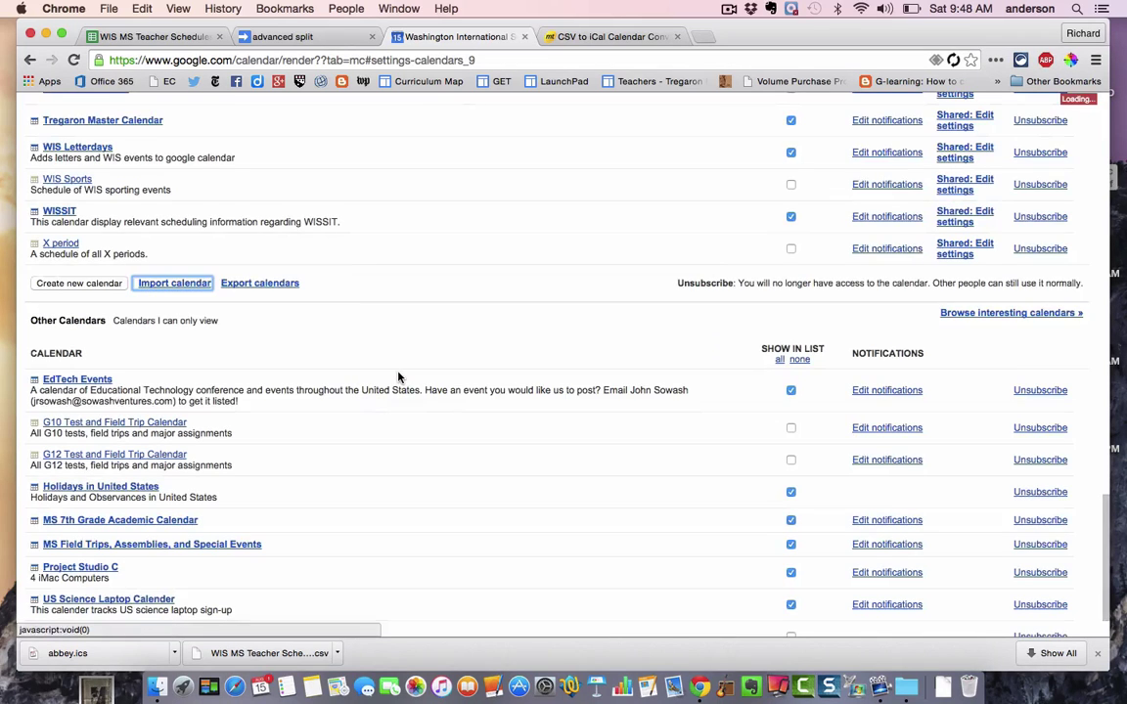
- Return to the calendar and review the imported classes week by week back to Oct 5 – 11, 2015
scroll(238, 219, "up", 15)
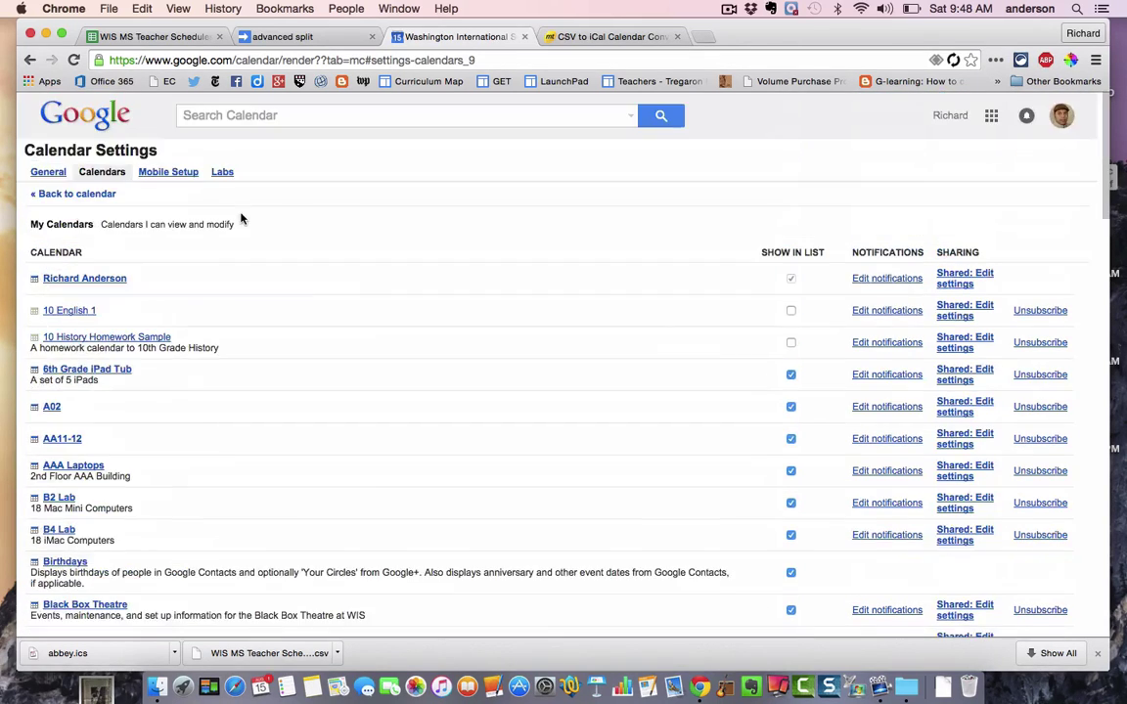
left_click(78, 194)
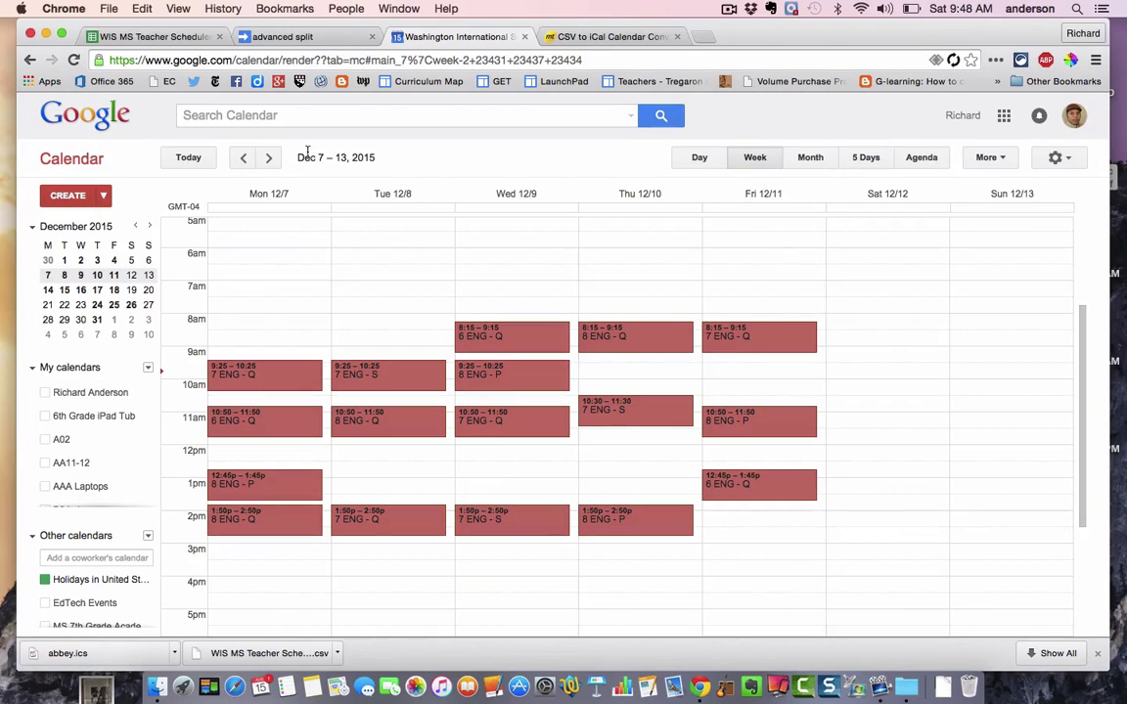
left_click(246, 160)
left_click(245, 159)
left_click(245, 159)
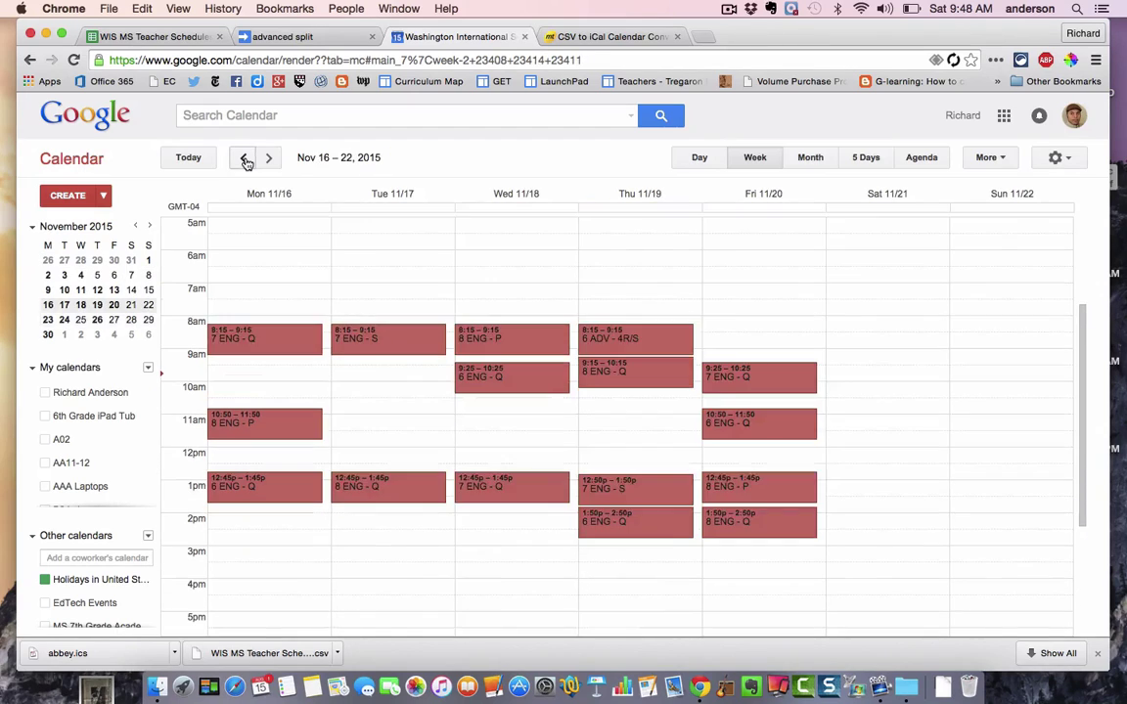
left_click(246, 160)
left_click(246, 159)
left_click(246, 159)
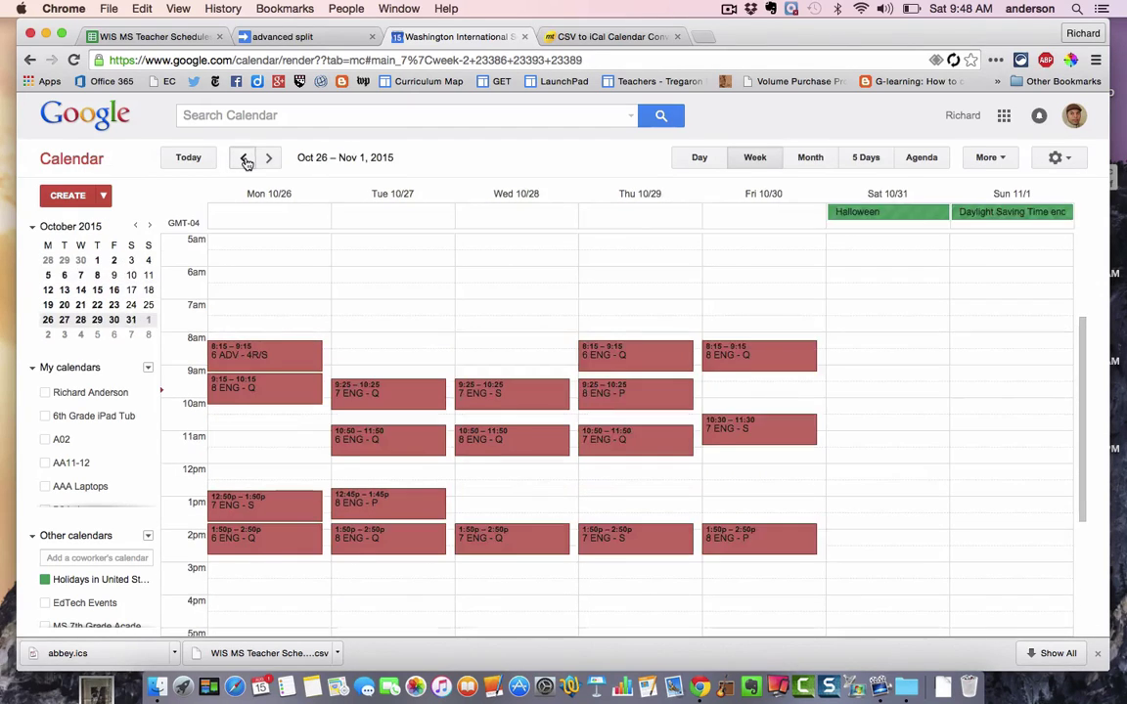
left_click(245, 159)
left_click(246, 160)
left_click(246, 160)
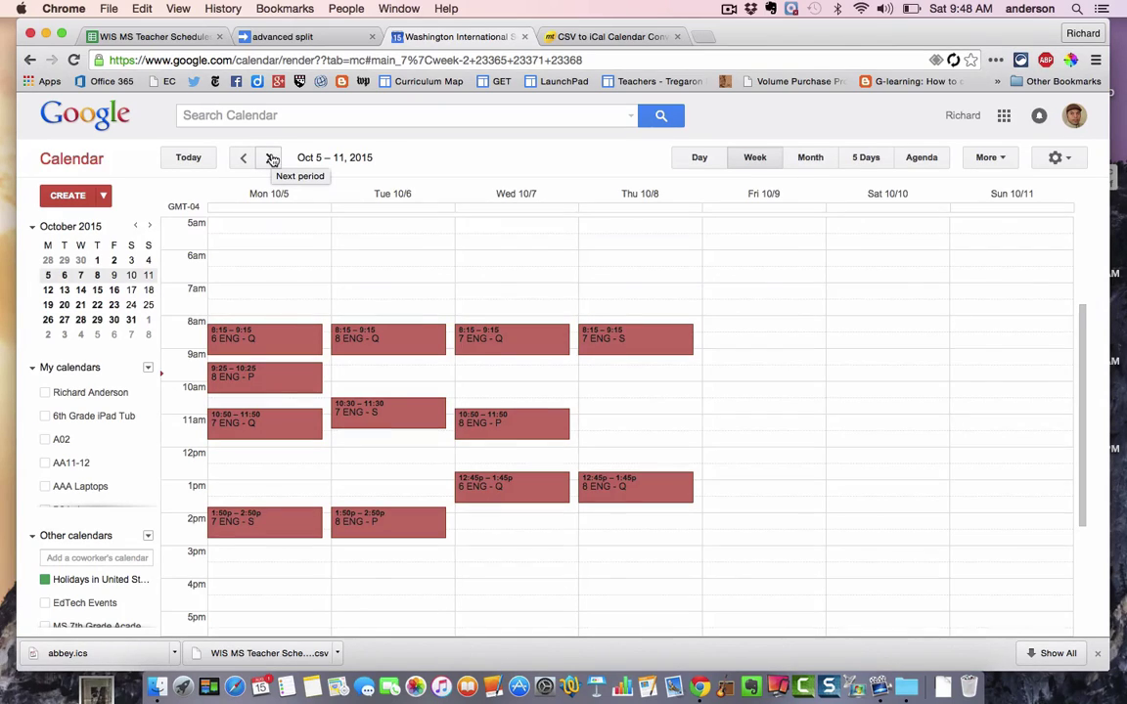
- Review the imported classes week by week from Oct 5 – 11 forward to Dec 7 – 13, 2015
left_click(272, 159)
left_click(239, 159)
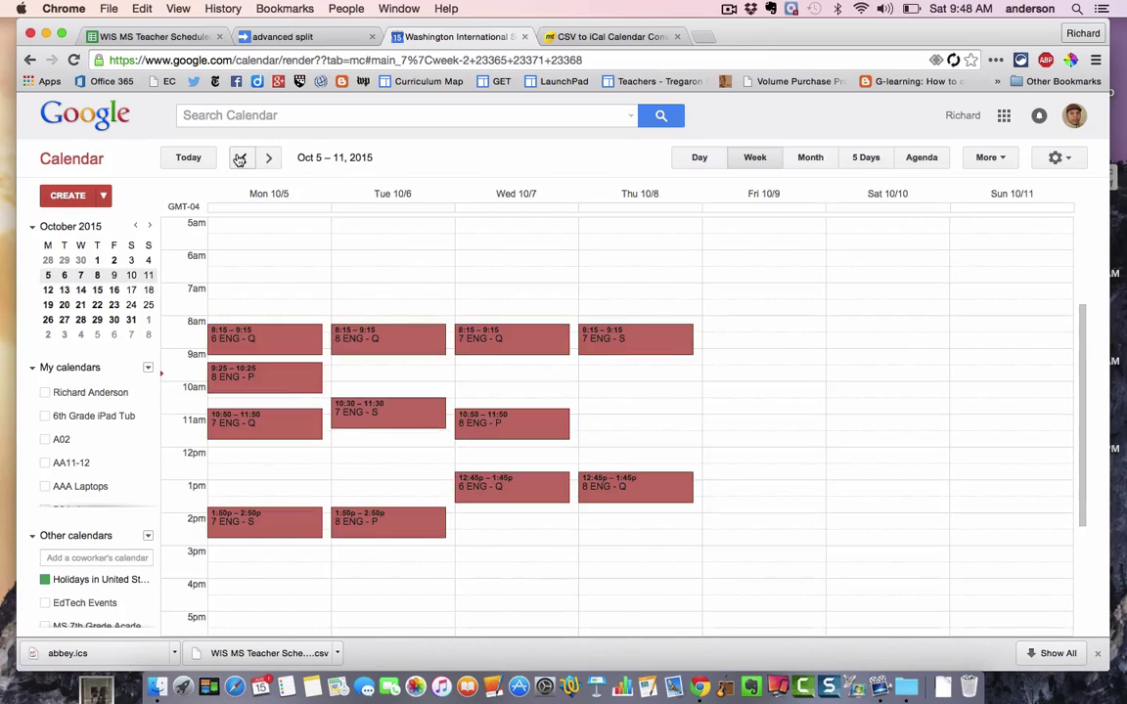
left_click(272, 160)
left_click(272, 159)
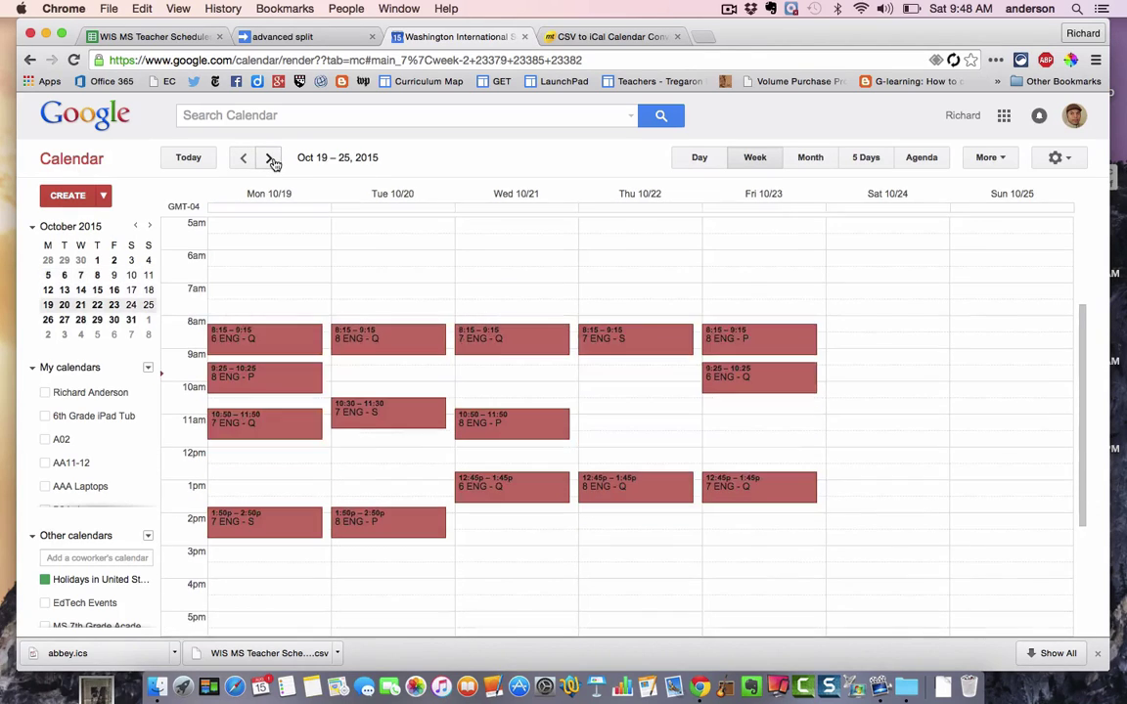
left_click(272, 159)
left_click(272, 160)
left_click(272, 160)
left_click(272, 160)
left_click(272, 160)
left_click(272, 160)
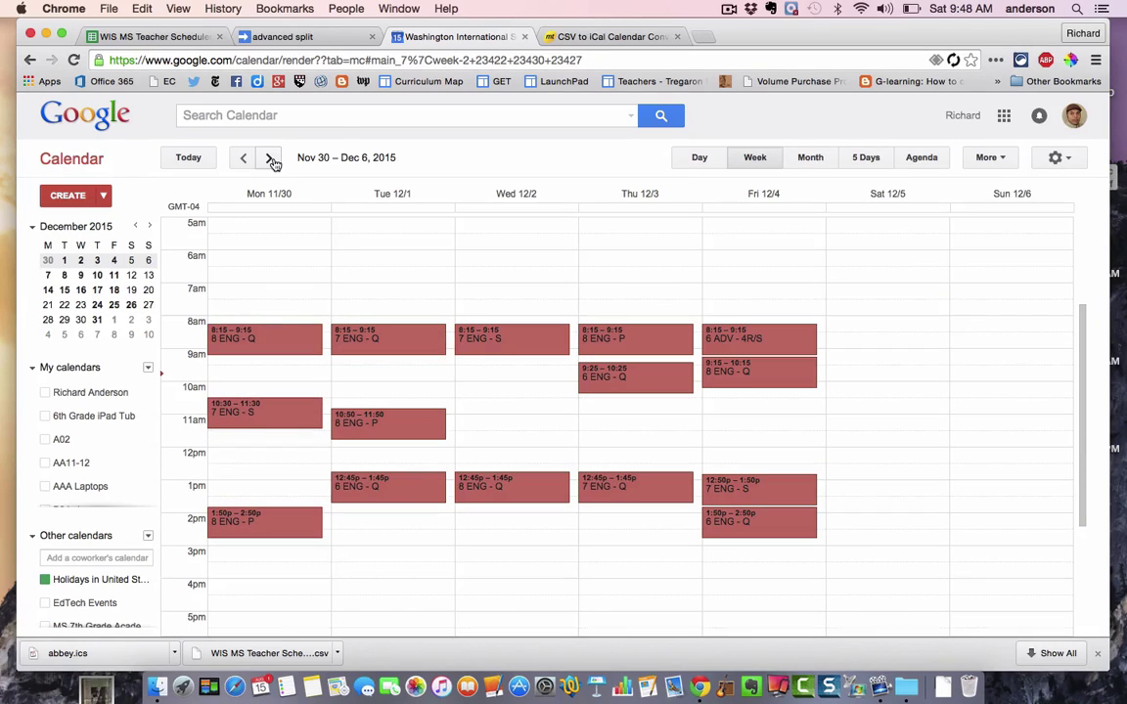
left_click(272, 159)
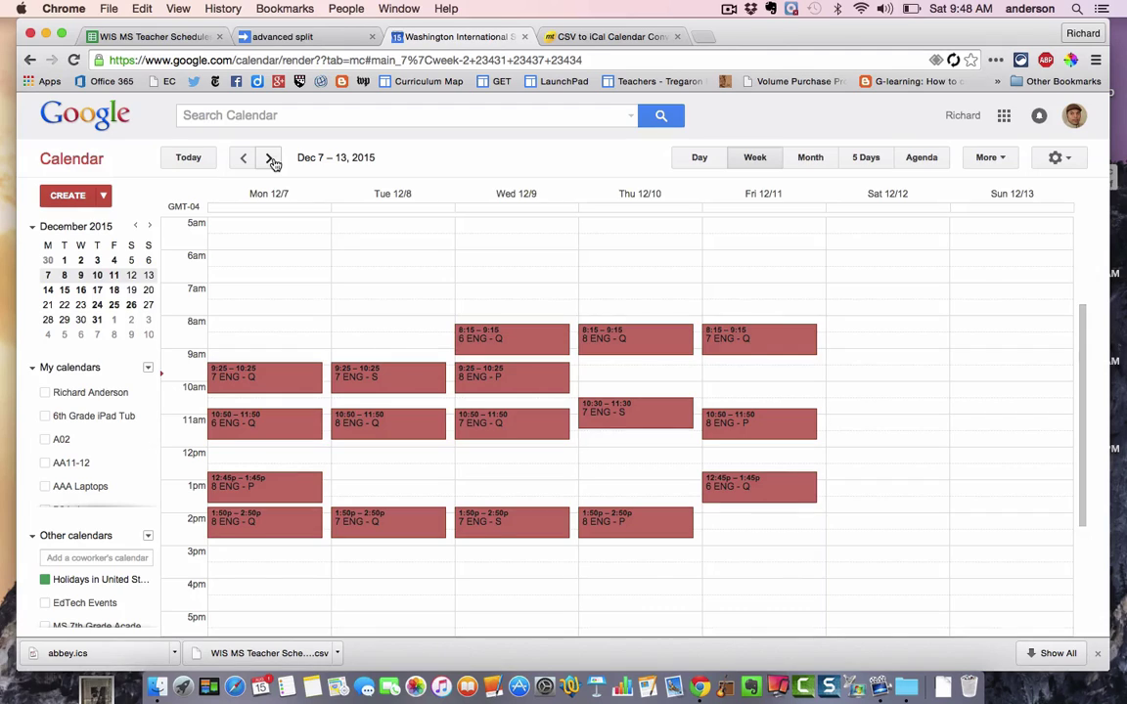
- Compare the classes in the weeks of Dec 7 – 13 and Dec 14 – 20, 2015, ending on Dec 7 – 13
left_click(272, 159)
left_click(243, 157)
left_click(267, 160)
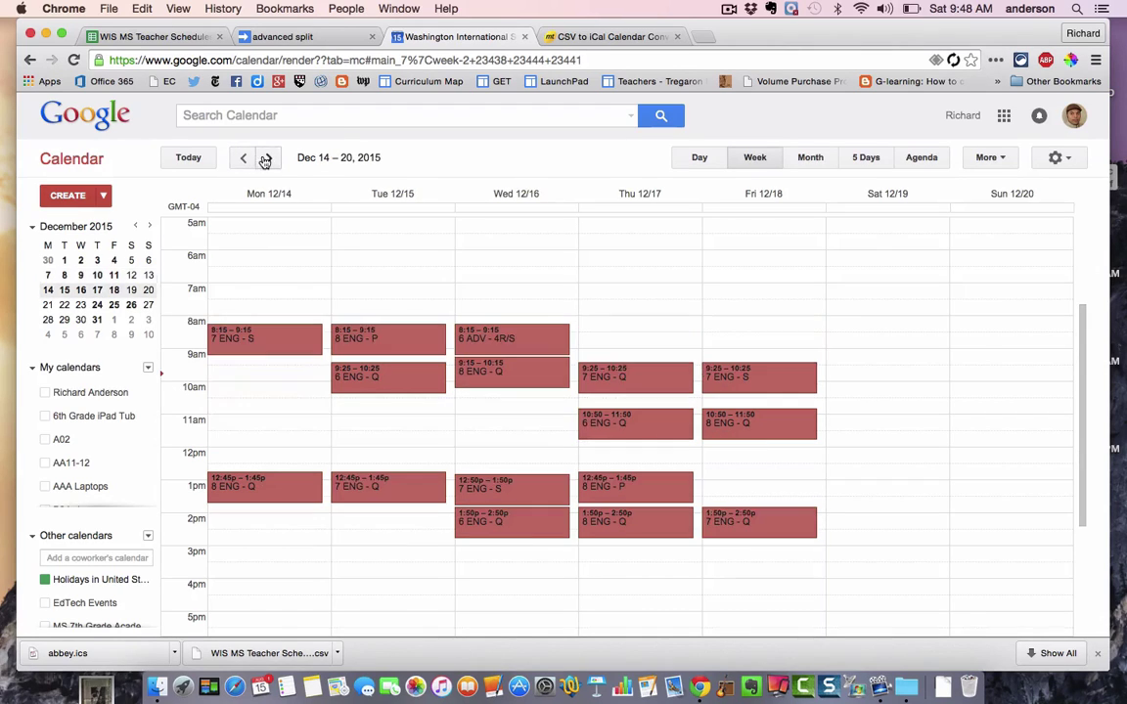
left_click(242, 158)
left_click(266, 158)
left_click(241, 159)
- Revisit the advanced split script and the csvfile sheet of WIS MS Teacher Schedules, and return to the calendar
left_click(267, 37)
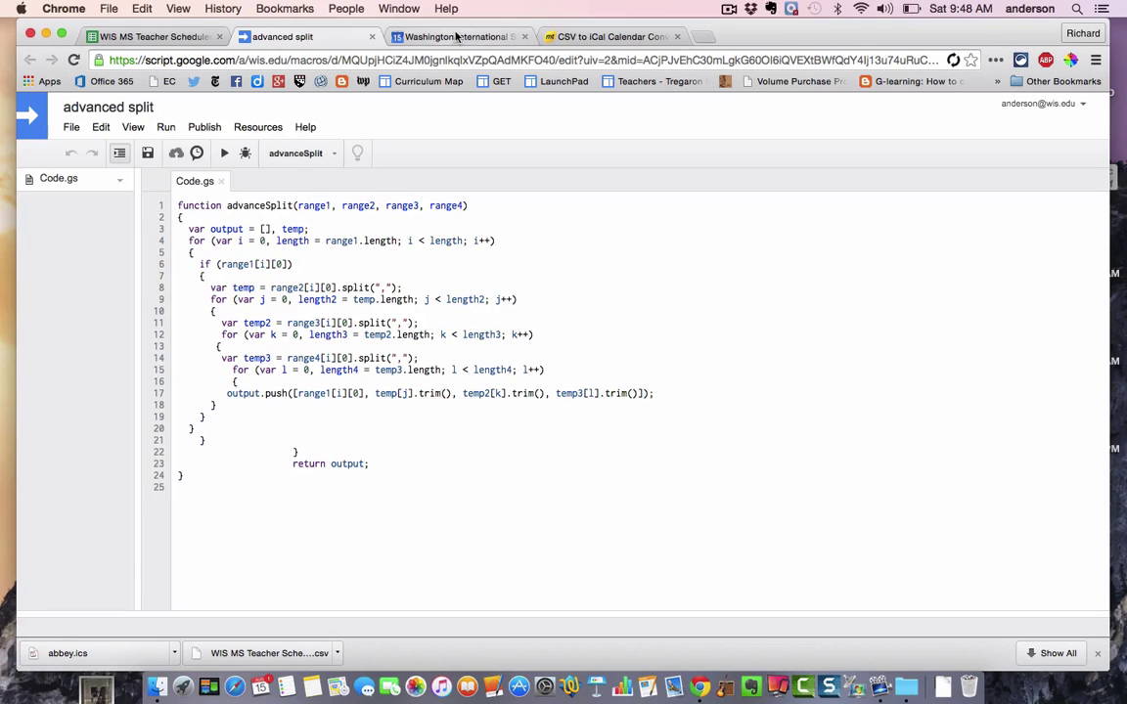
left_click(457, 37)
left_click(328, 37)
left_click(428, 36)
left_click(294, 38)
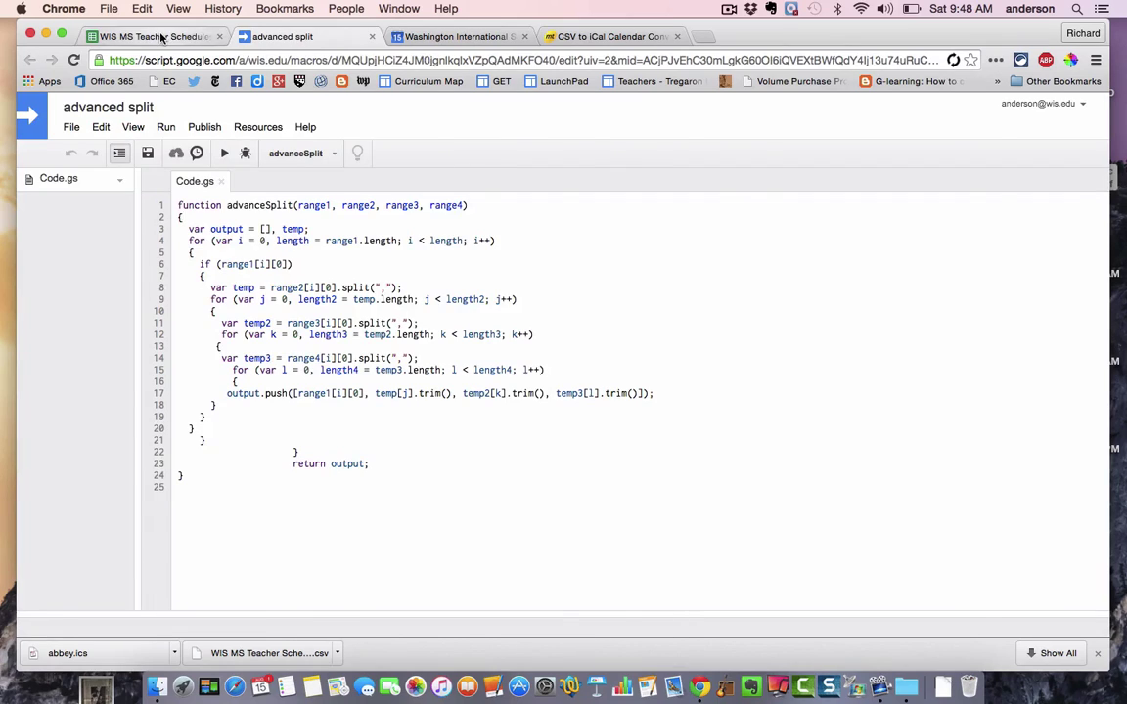
left_click(161, 38)
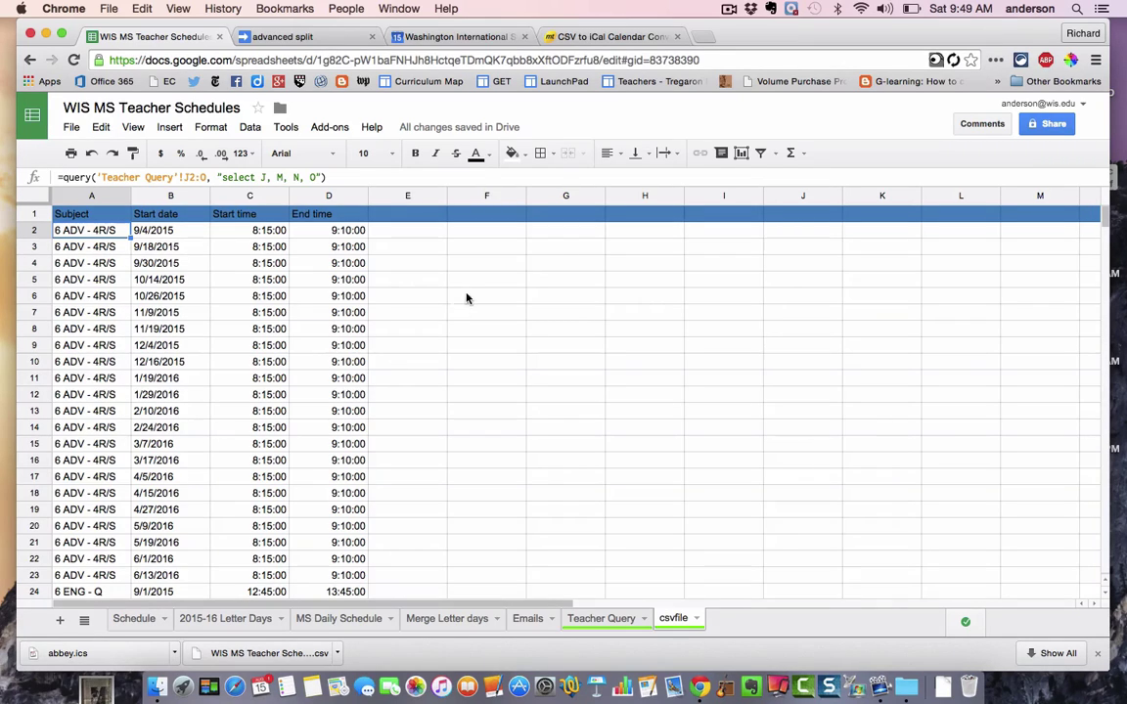
left_click(433, 38)
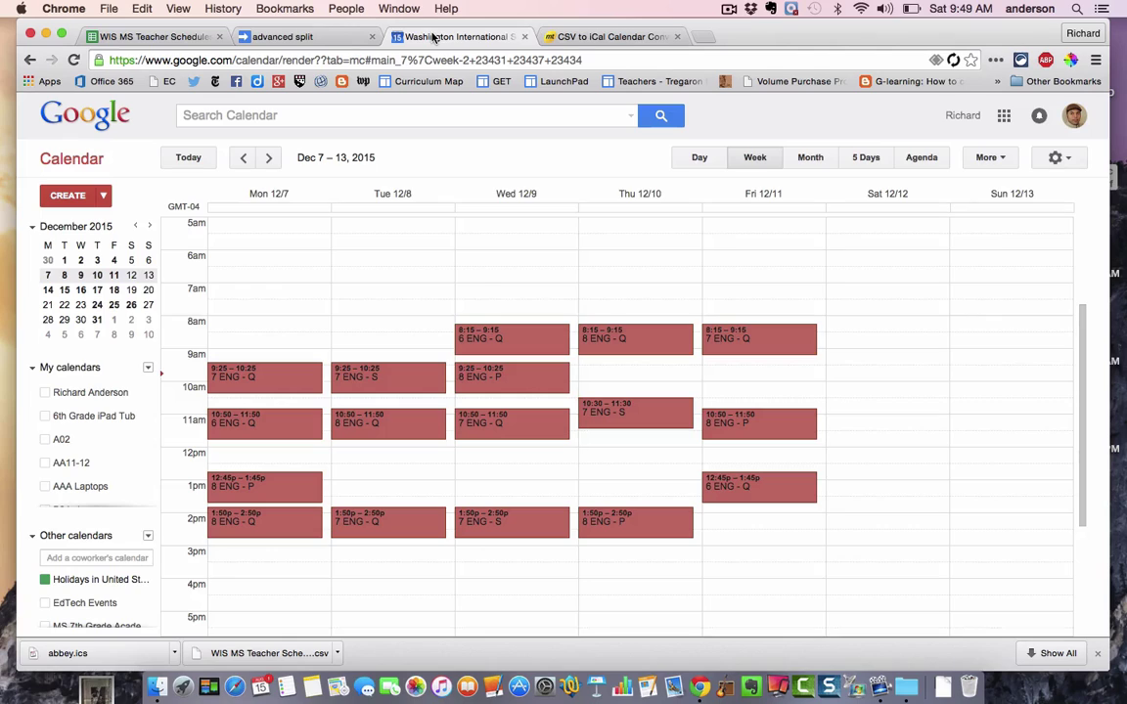